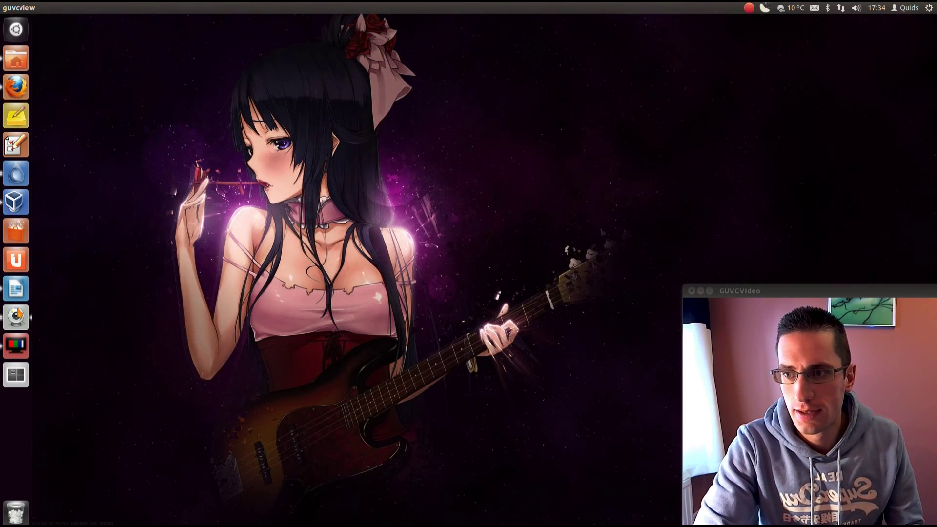
# Search Google in Firefox for 'ubuntu download' and open the official Download Ubuntu page
pyautogui.click(16, 99)
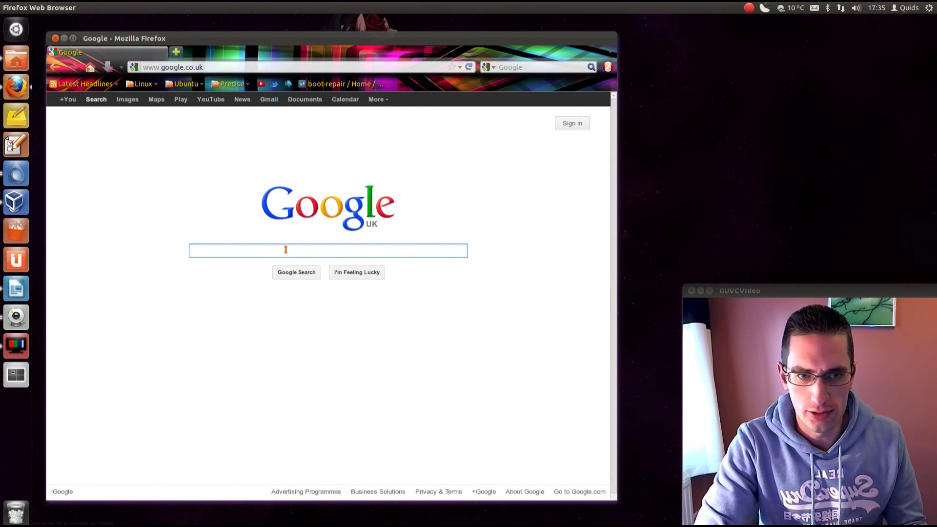
pyautogui.write('ubuntu')
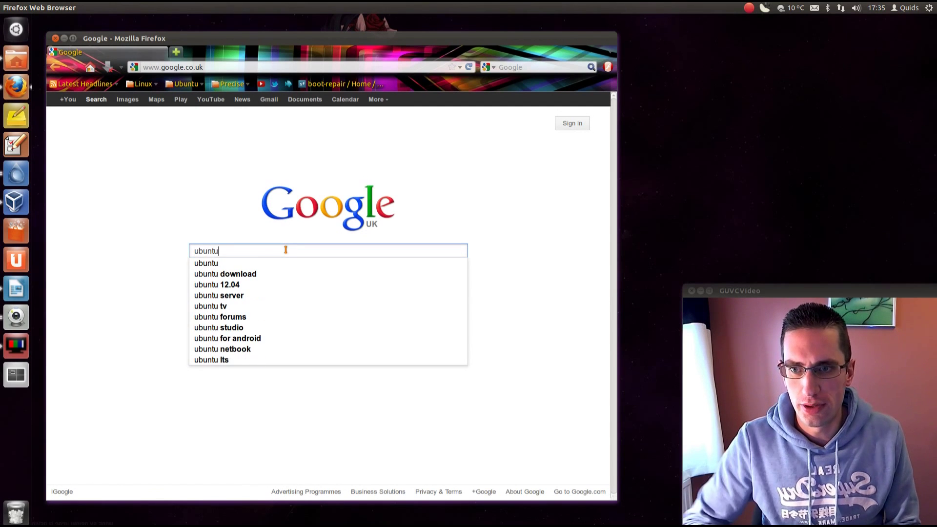
pyautogui.press('Down')
pyautogui.press('Down')
pyautogui.press('Return')
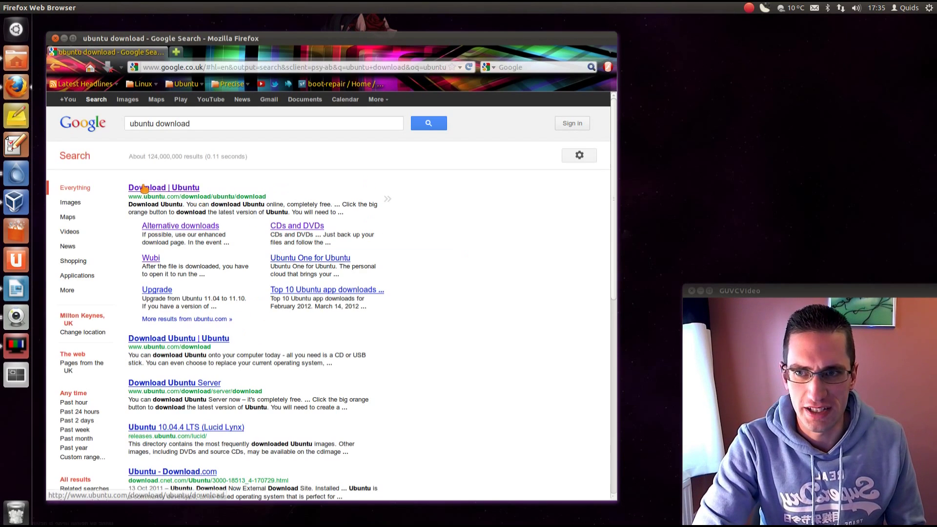
pyautogui.click(144, 187)
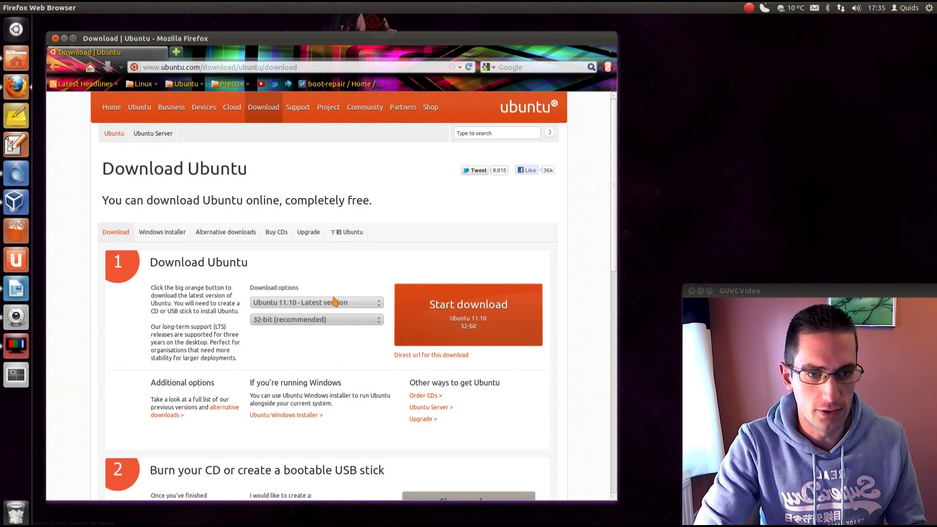
# Keep Ubuntu 11.10 as the version and select the 64-bit build
pyautogui.click(335, 302)
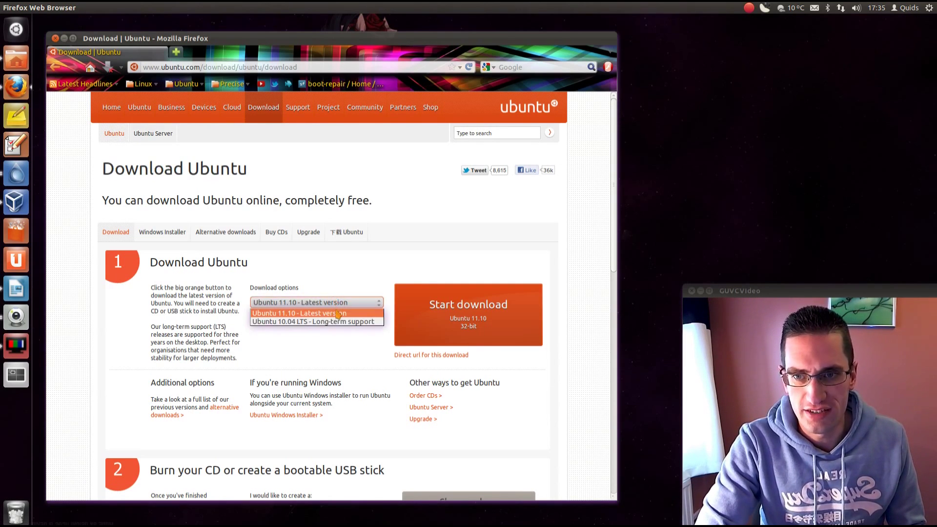
pyautogui.click(317, 356)
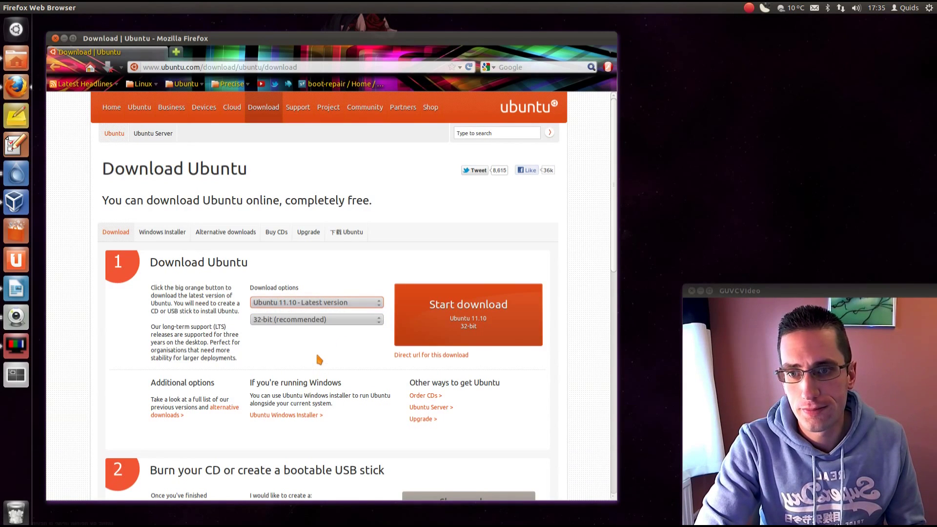
pyautogui.click(320, 322)
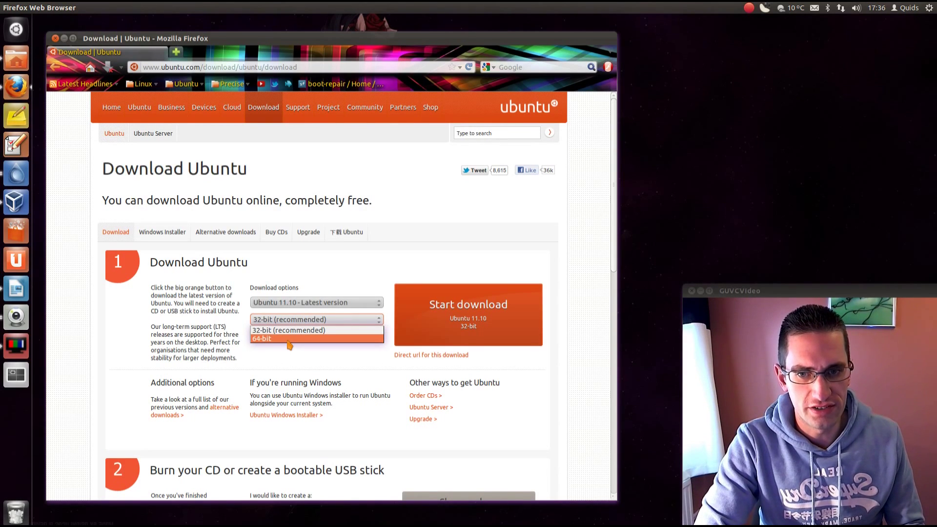
pyautogui.click(325, 338)
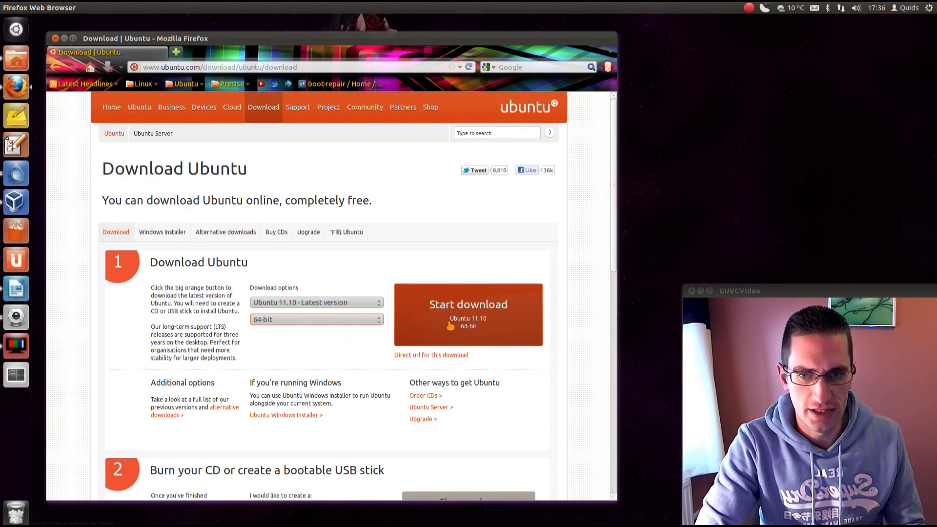
pyautogui.scroll(-3, 437, 375)
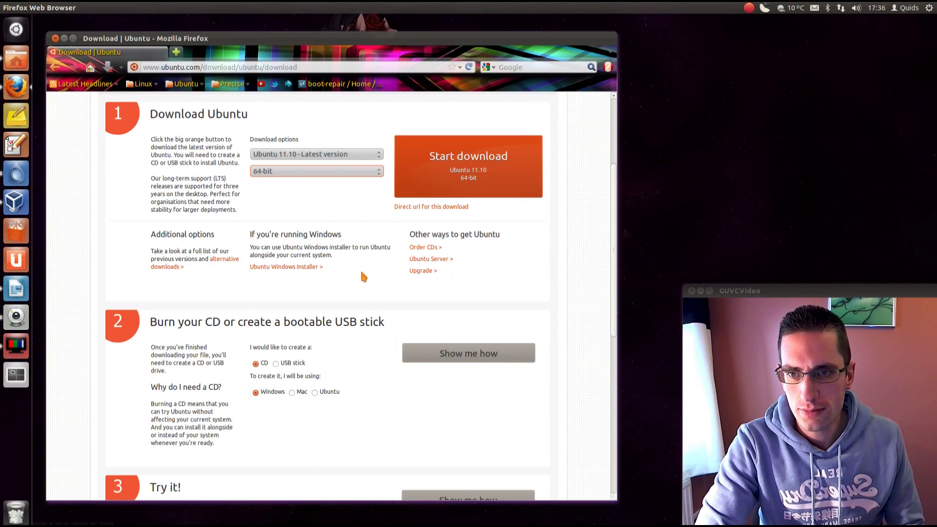
pyautogui.click(228, 264)
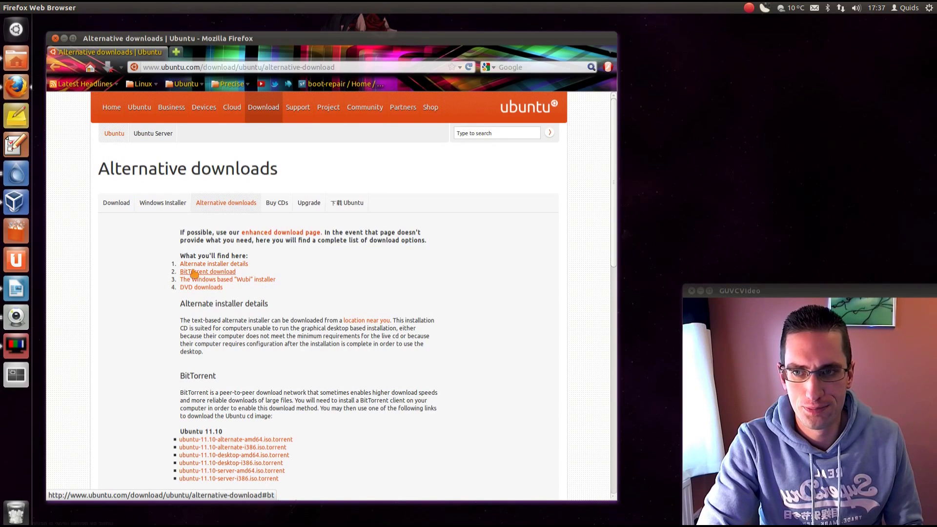
pyautogui.click(57, 67)
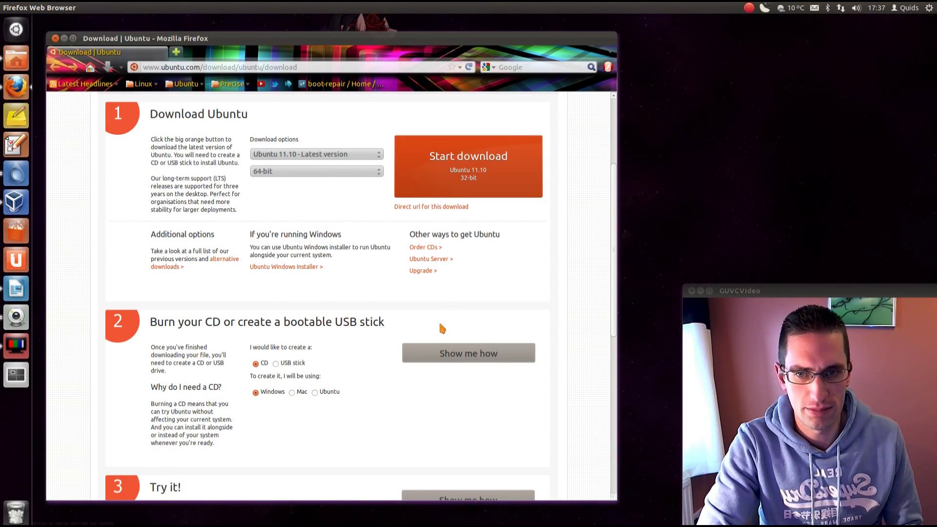
# Expand the 'Show me how' burning instructions in step 2 and scroll through them
pyautogui.scroll(-5, 204, 252)
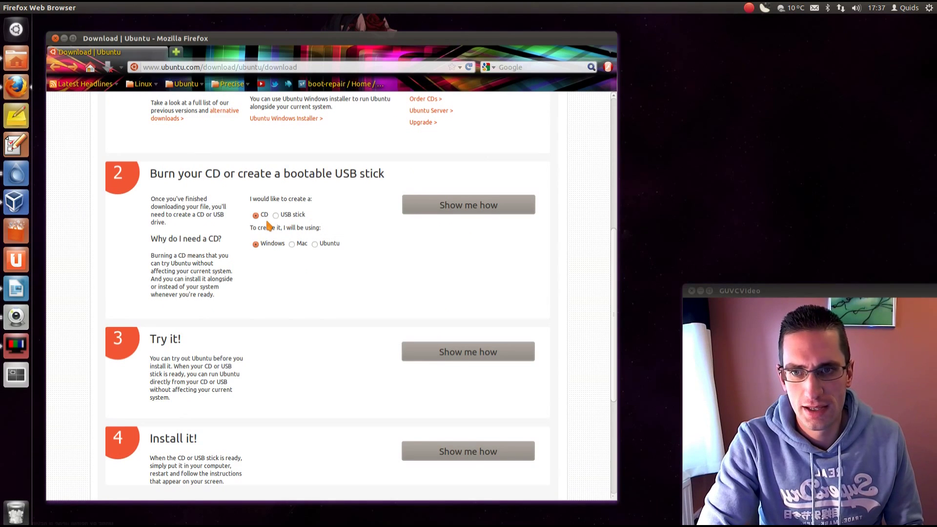
pyautogui.click(463, 205)
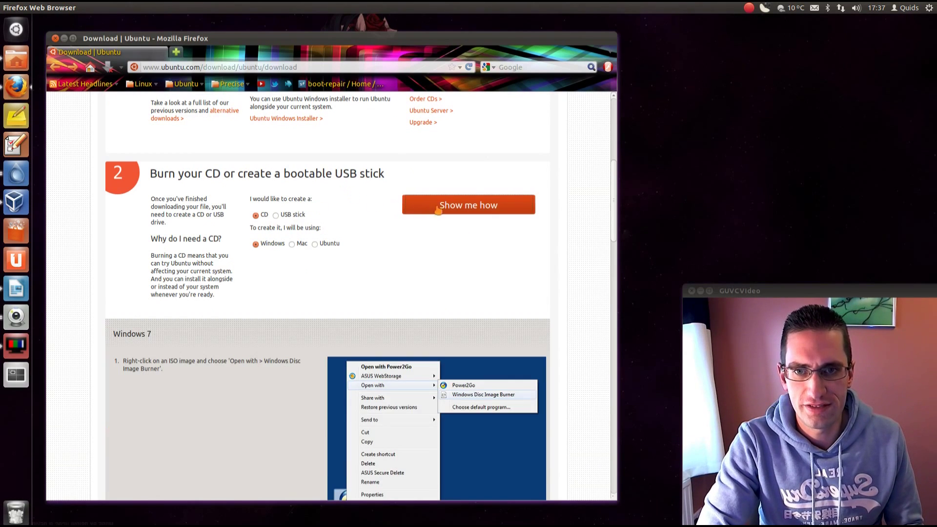
pyautogui.scroll(-5, 459, 364)
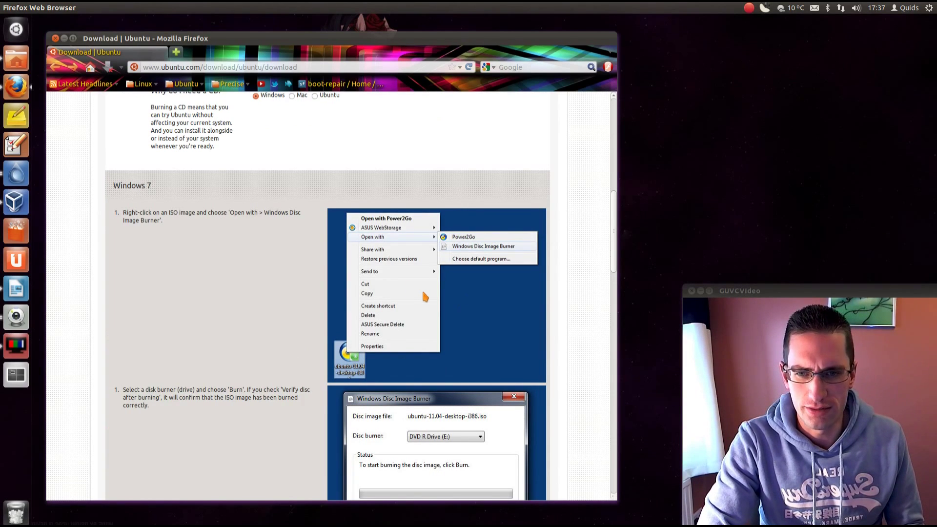
pyautogui.scroll(-7, 432, 303)
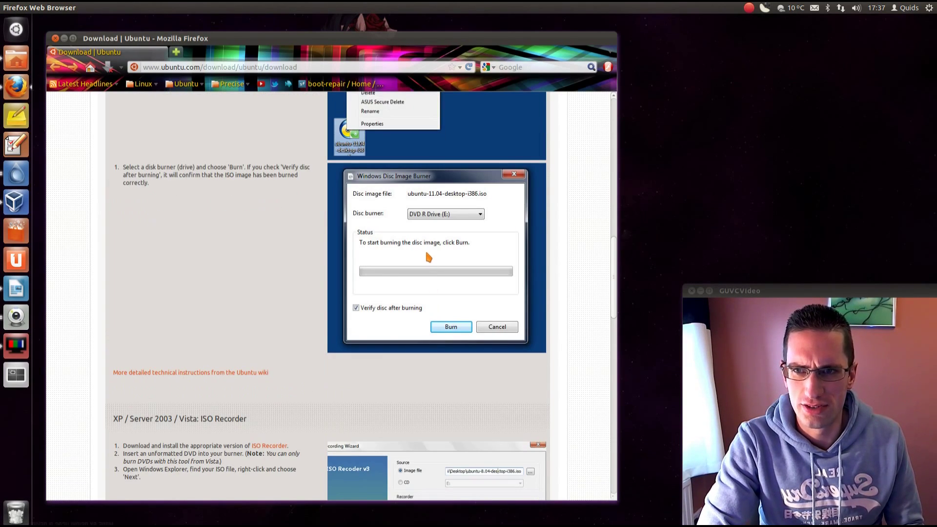
pyautogui.scroll(-7, 428, 257)
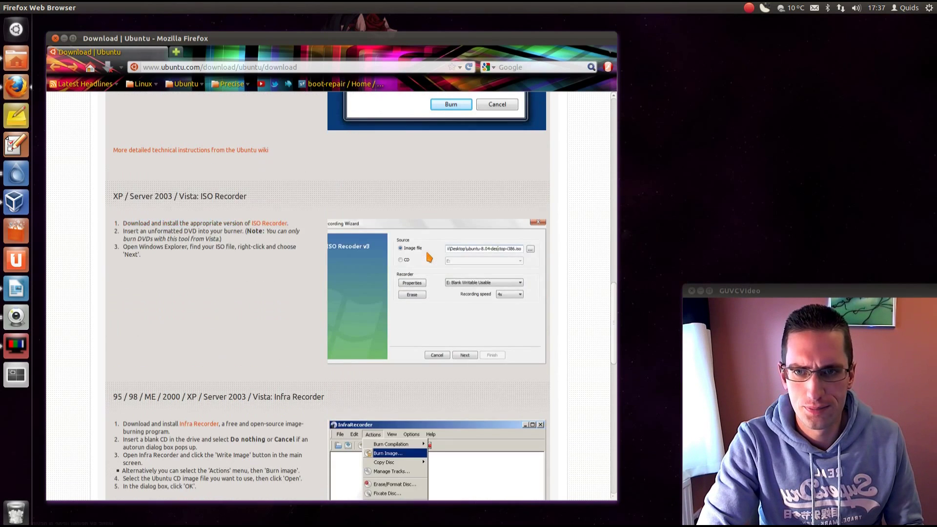
pyautogui.scroll(18, 428, 257)
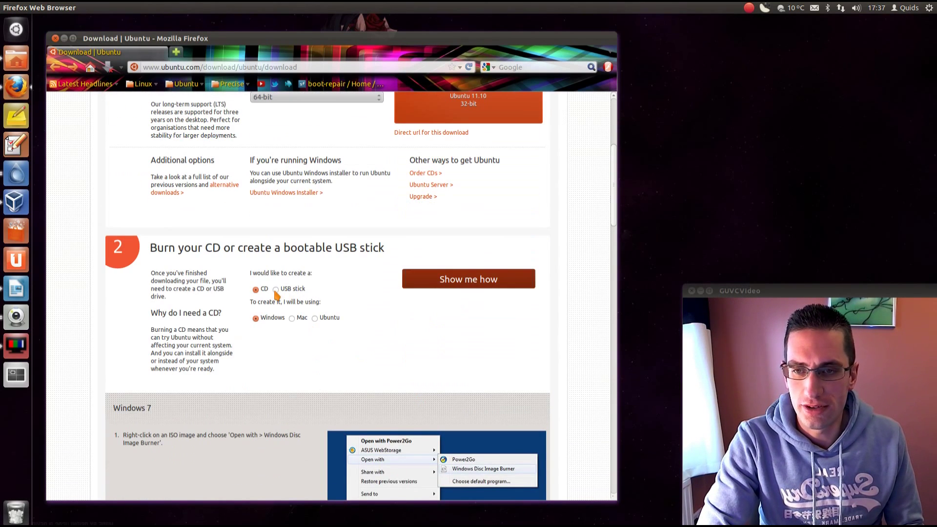
# Switch the option to USB stick and read through the Windows USB stick instructions
pyautogui.click(276, 289)
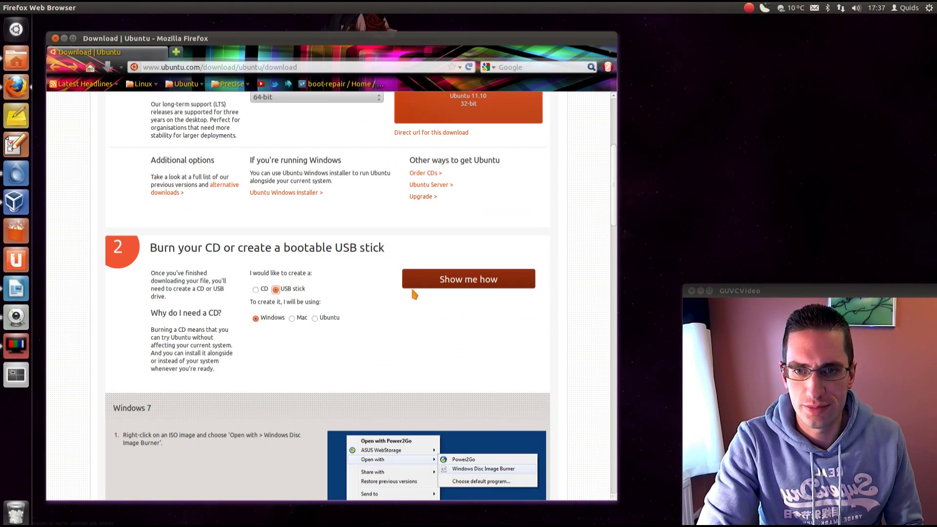
pyautogui.click(457, 283)
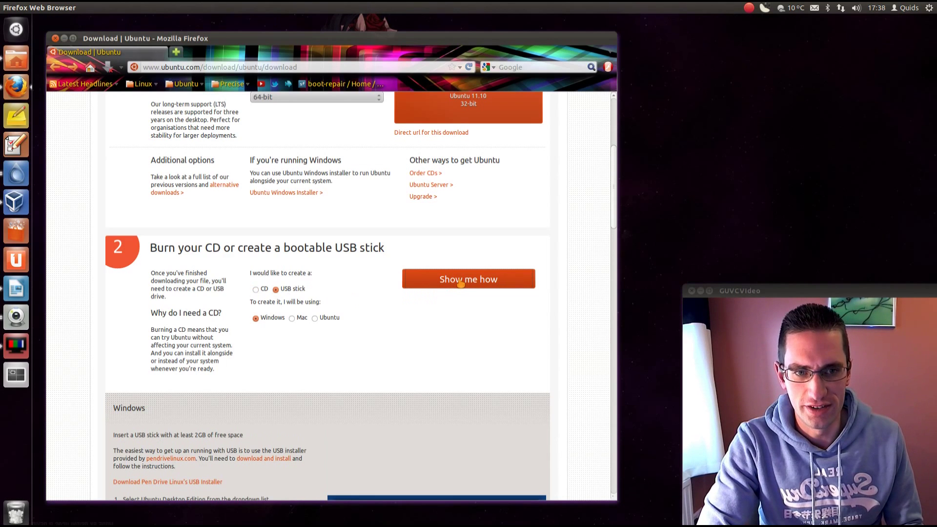
pyautogui.click(461, 281)
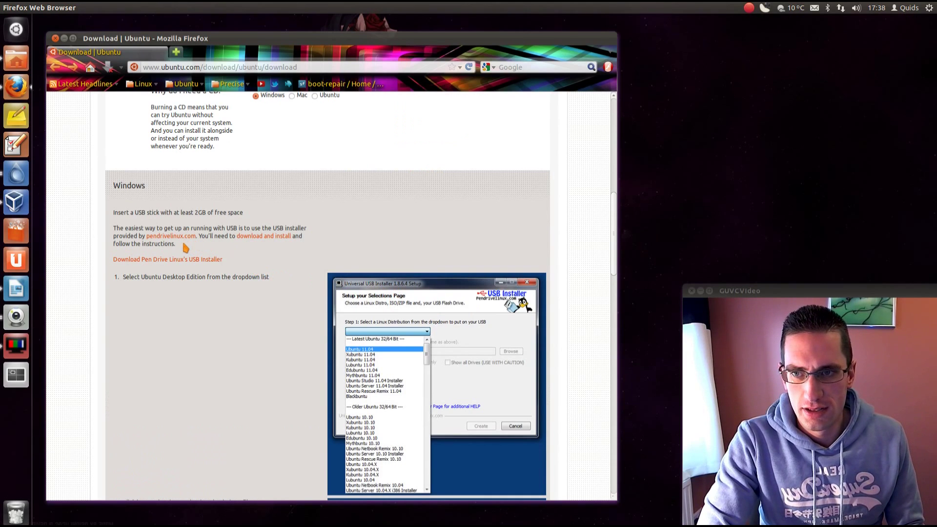
pyautogui.scroll(-5, 365, 349)
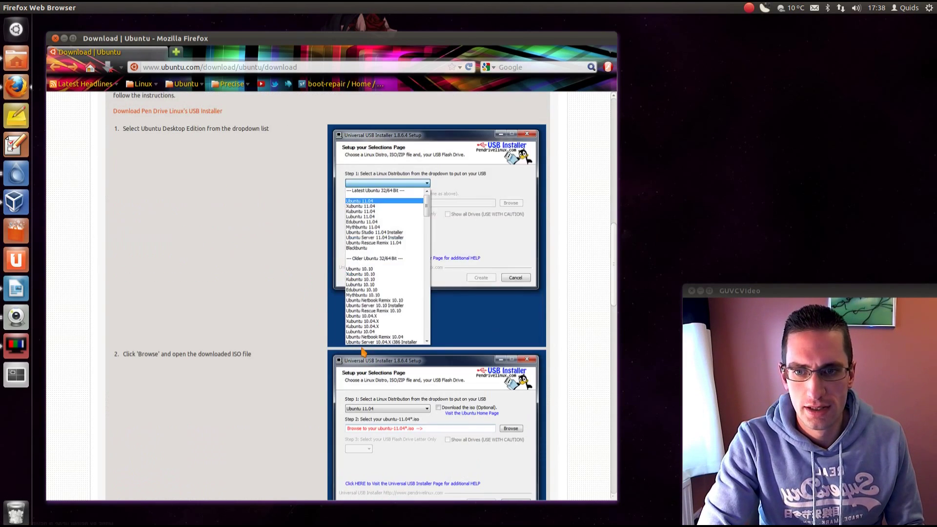
pyautogui.scroll(-10, 382, 300)
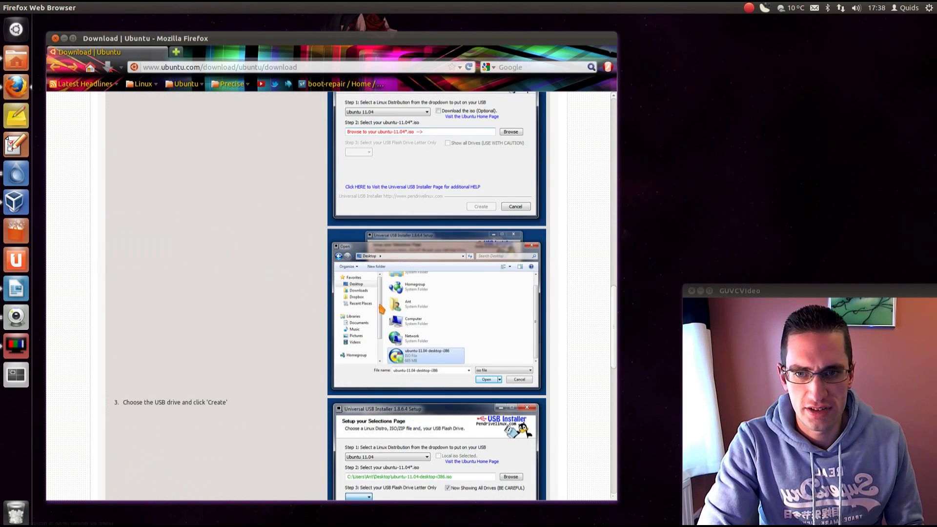
pyautogui.scroll(-5, 382, 309)
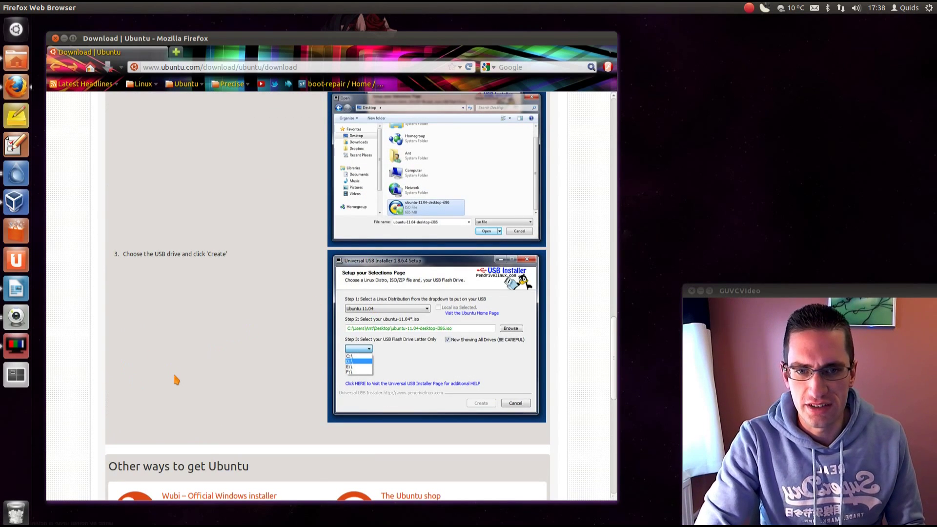
# Launch UNetbootin from the Dash by searching 'un'
pyautogui.press('super')
pyautogui.write('un')
pyautogui.press('Return')
# Set UNetbootin's source to an ISO disk image, cancel the file chooser, and check the target drive
pyautogui.click(253, 343)
pyautogui.click(328, 342)
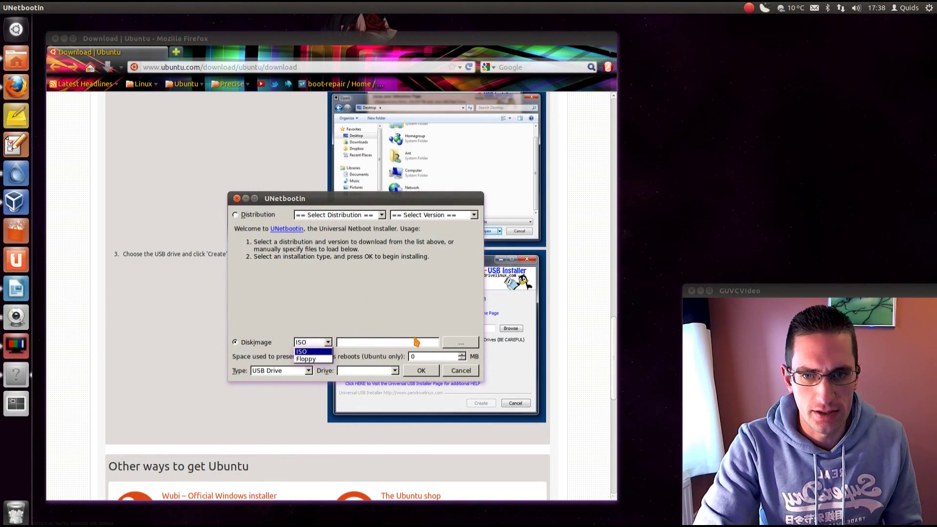
pyautogui.click(453, 344)
pyautogui.click(453, 344)
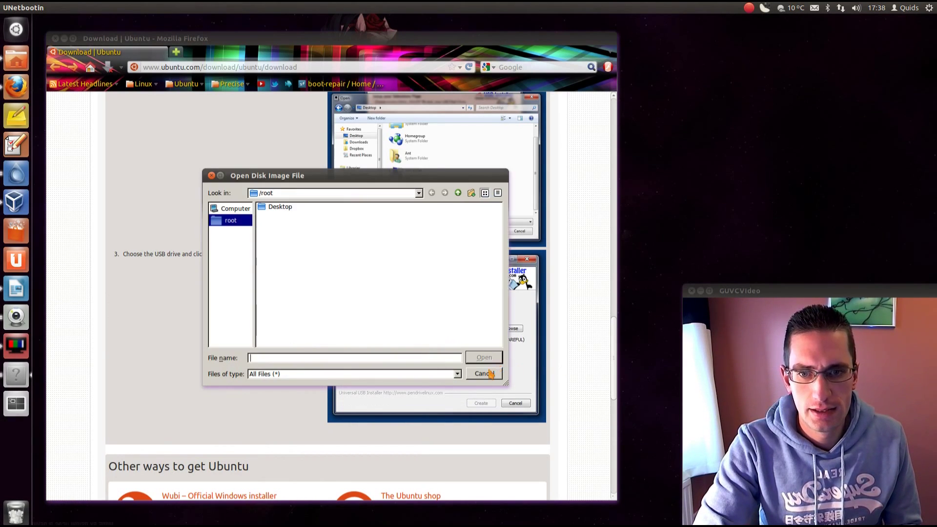
pyautogui.click(489, 372)
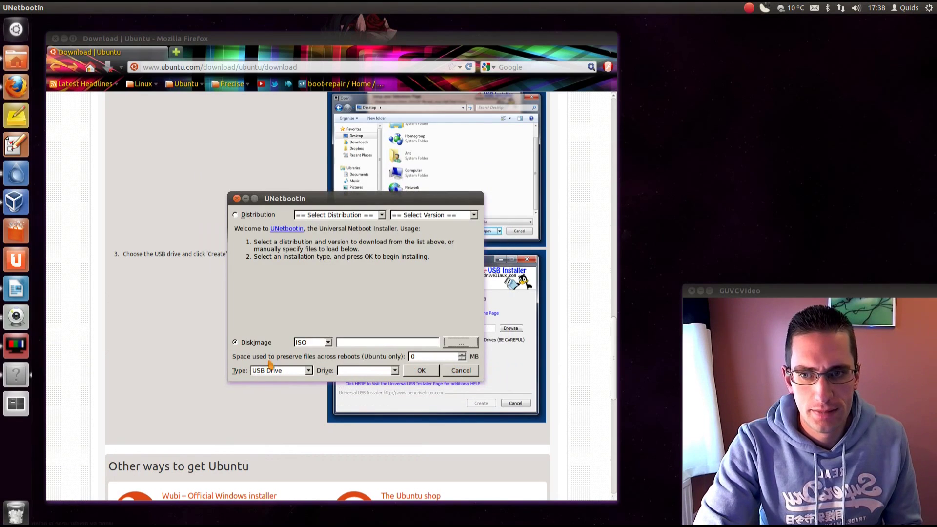
pyautogui.click(386, 373)
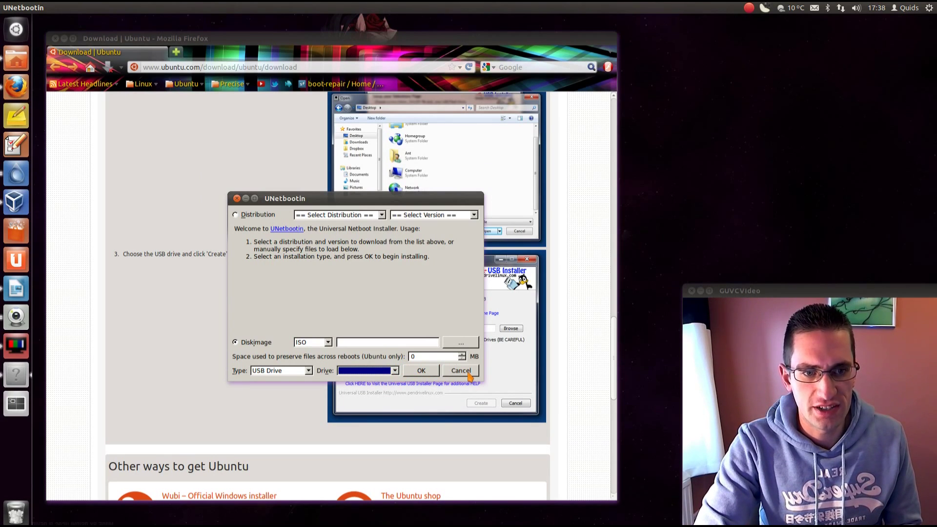
# Close UNetbootin, scroll through the 'Try it!' and 'Install it!' sections, and minimise Firefox
pyautogui.click(460, 371)
pyautogui.scroll(-5, 362, 228)
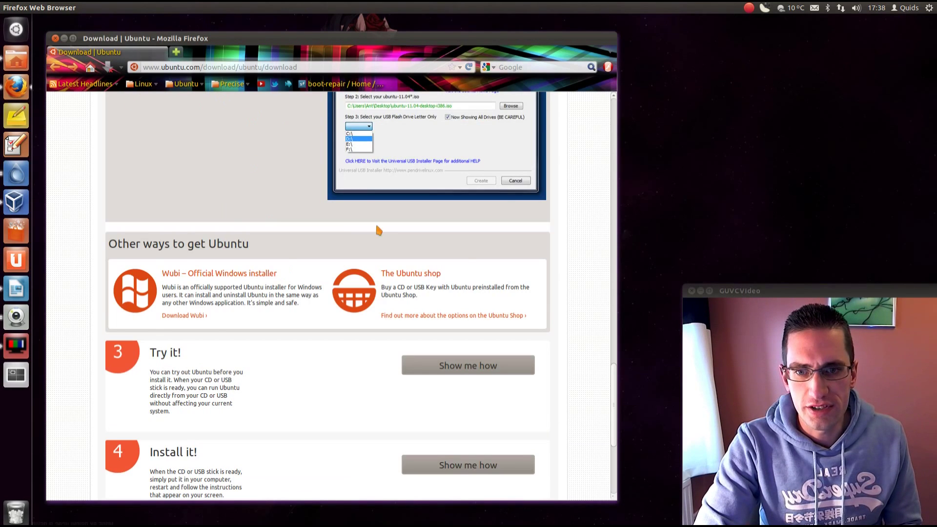
pyautogui.scroll(-5, 350, 226)
pyautogui.scroll(3, 357, 244)
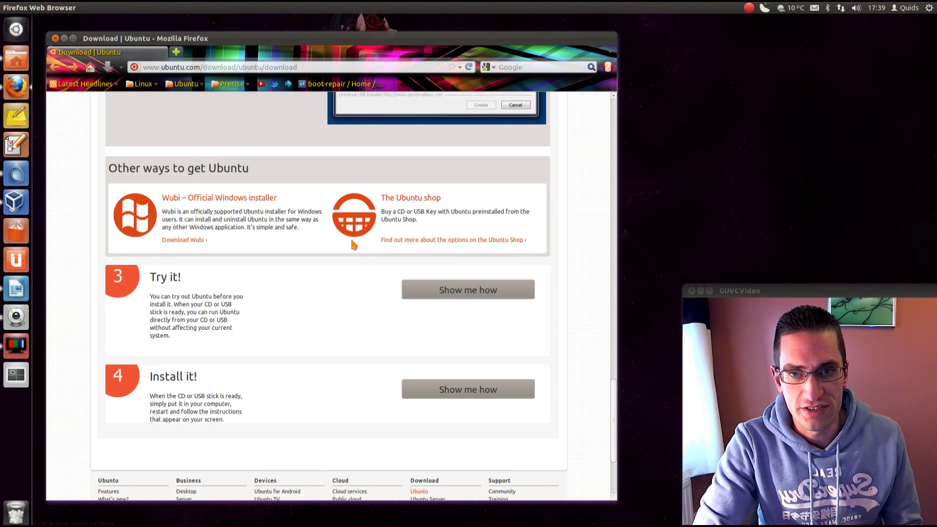
pyautogui.click(64, 38)
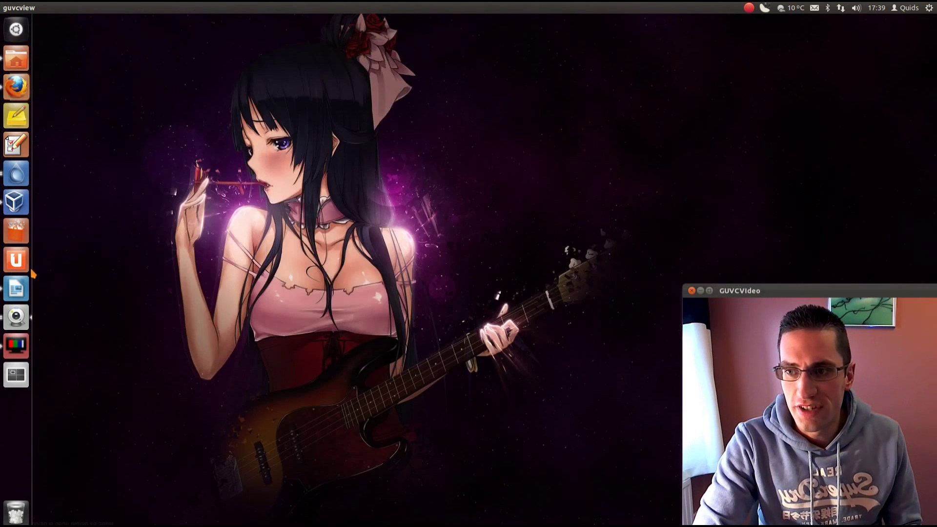
# Boot the Windows 8 VM from the Ubuntu 12.04 disc, choose Try Ubuntu, and go fullscreen
pyautogui.click(16, 202)
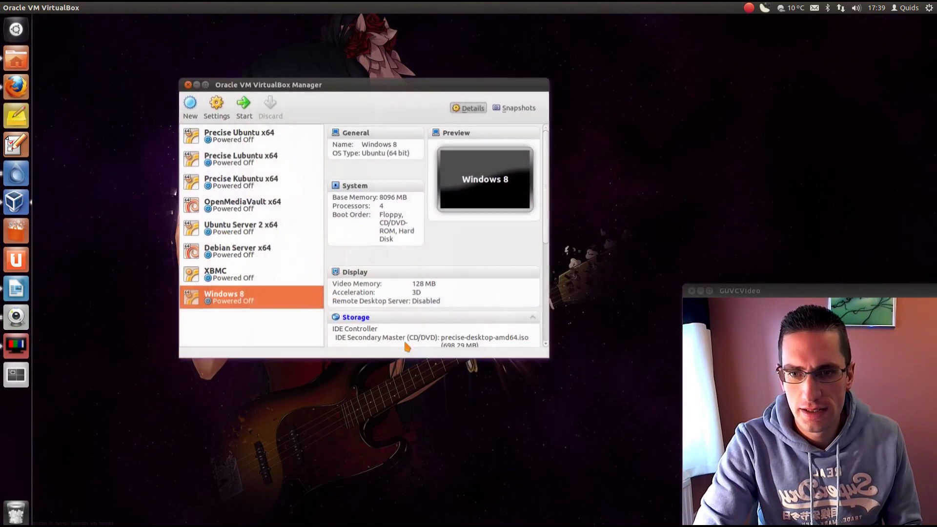
pyautogui.click(239, 105)
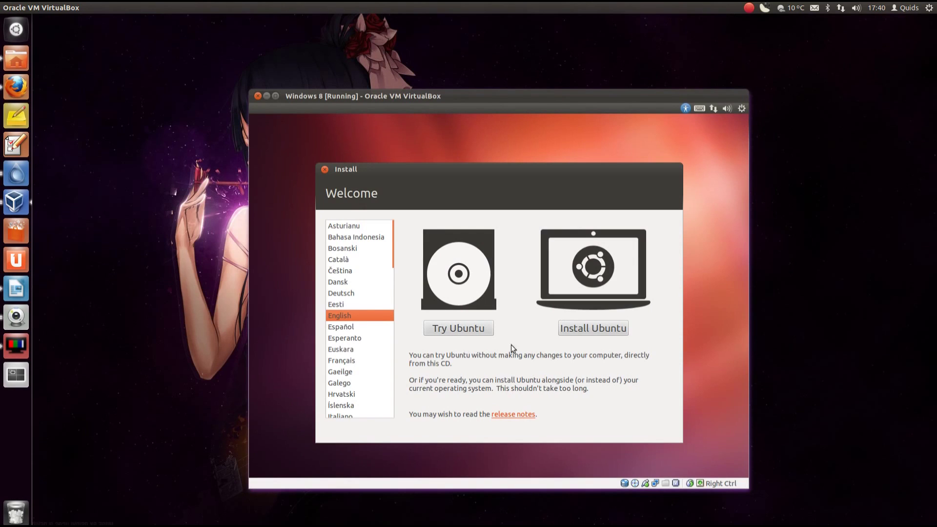
pyautogui.click(449, 329)
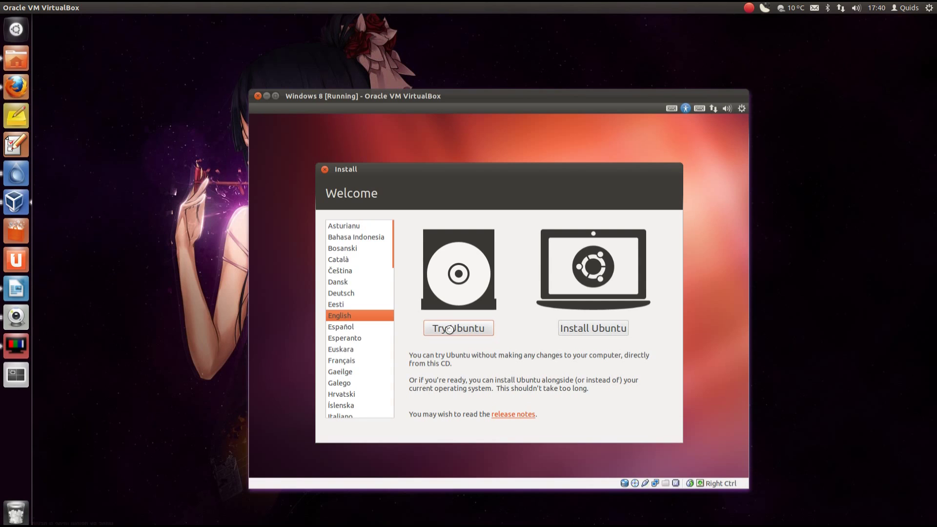
pyautogui.press('Control_R+f')
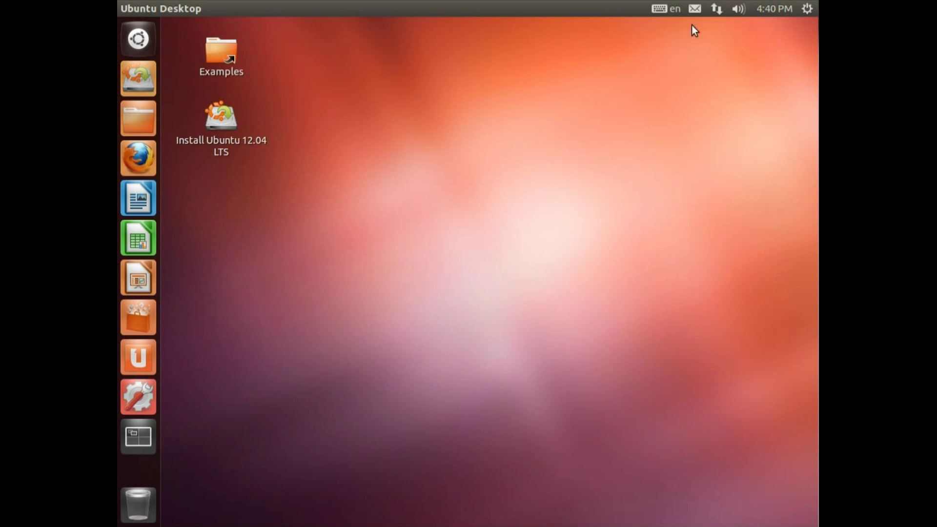
pyautogui.click(717, 8)
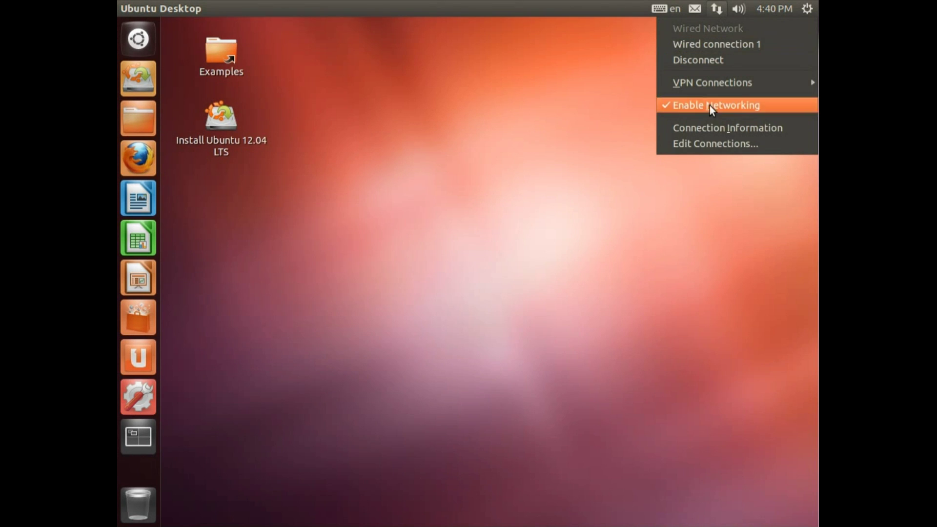
pyautogui.click(719, 129)
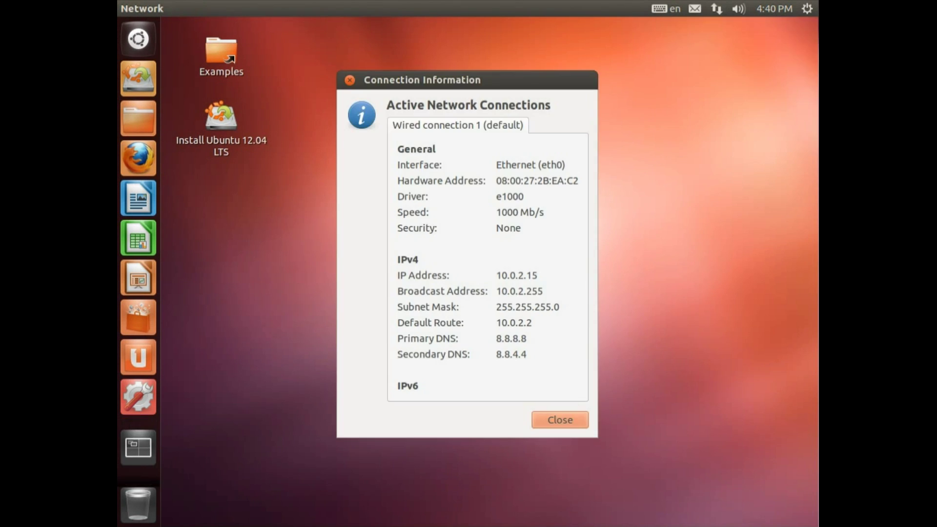
pyautogui.click(558, 419)
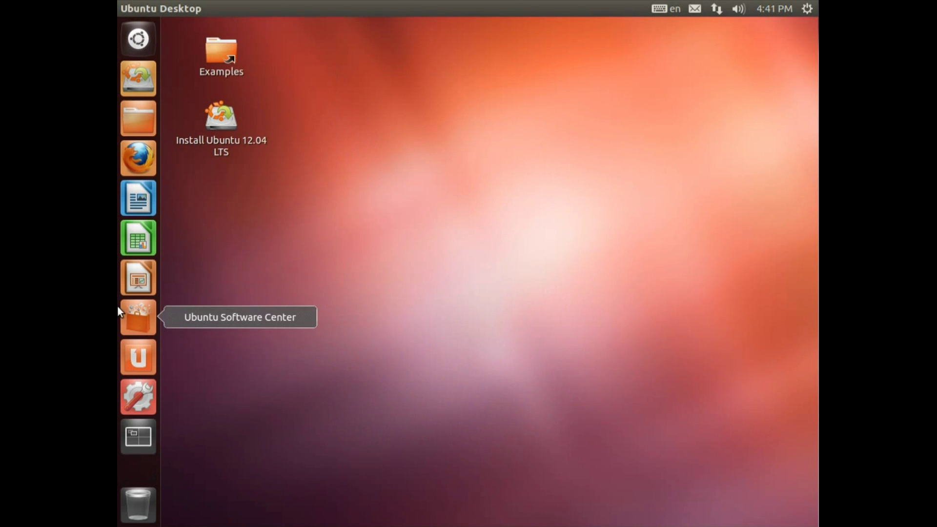
pyautogui.click(140, 163)
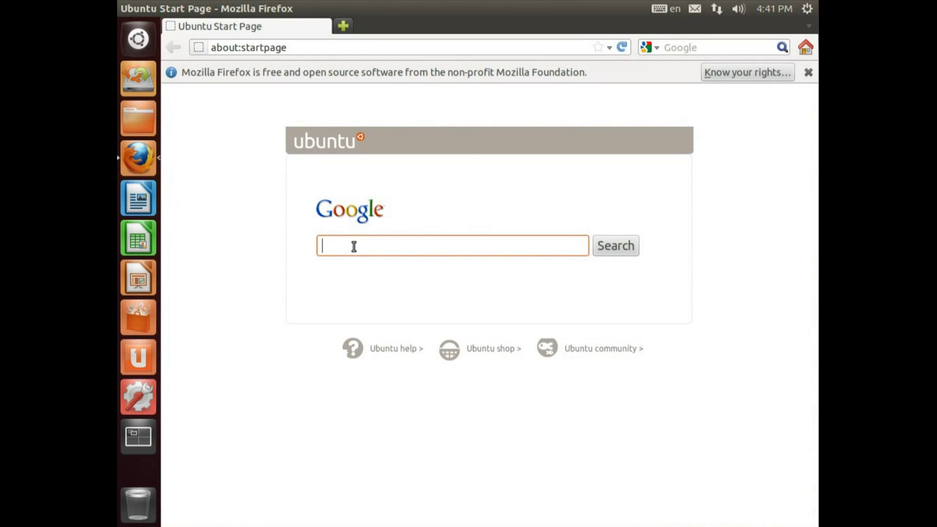
pyautogui.click(125, 8)
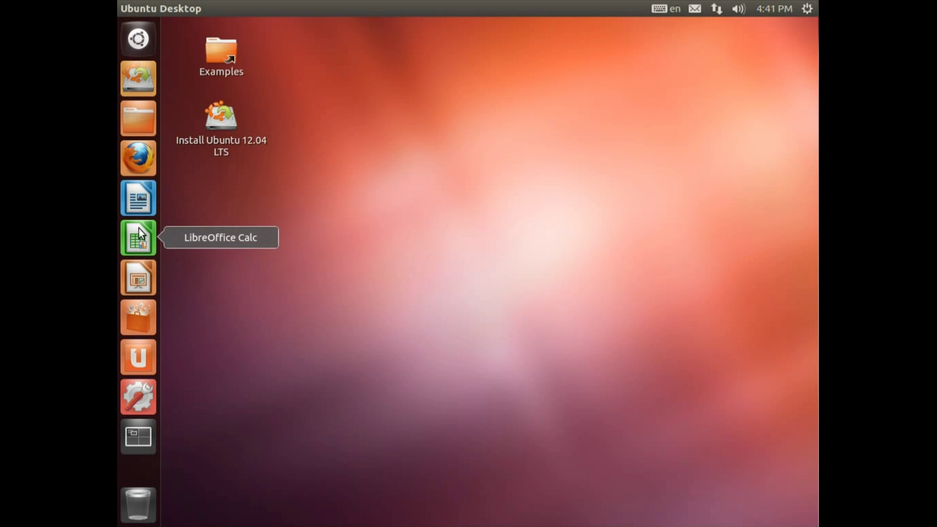
pyautogui.click(221, 54)
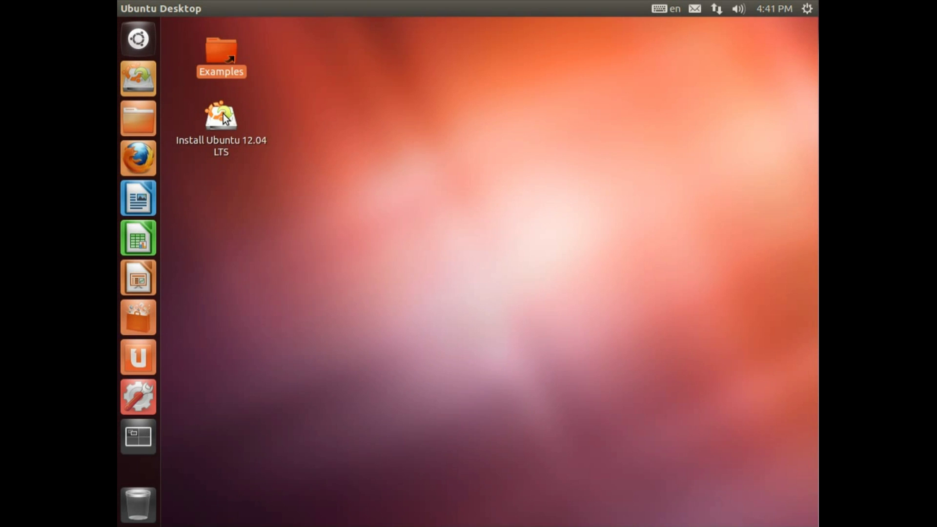
# Start the Install Ubuntu 12.04 LTS installer and continue past Welcome with English selected
pyautogui.doubleClick(224, 117)
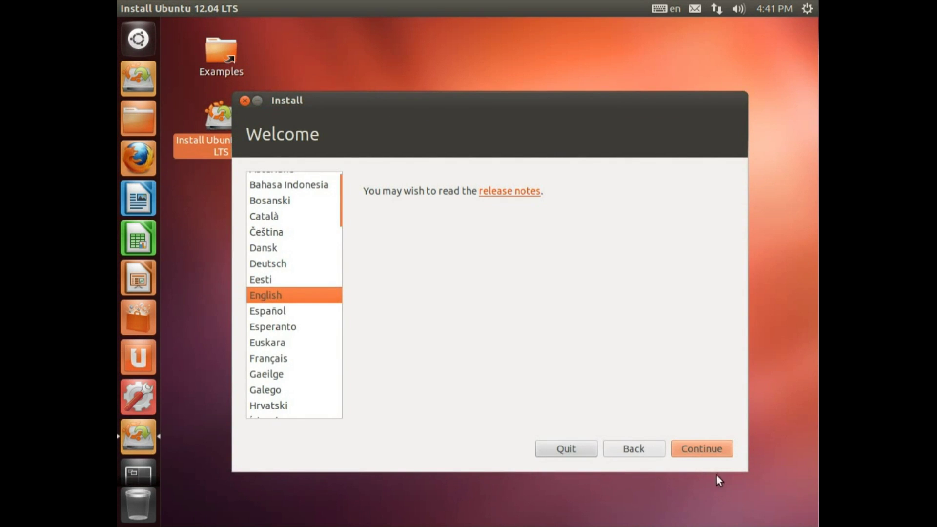
pyautogui.click(808, 8)
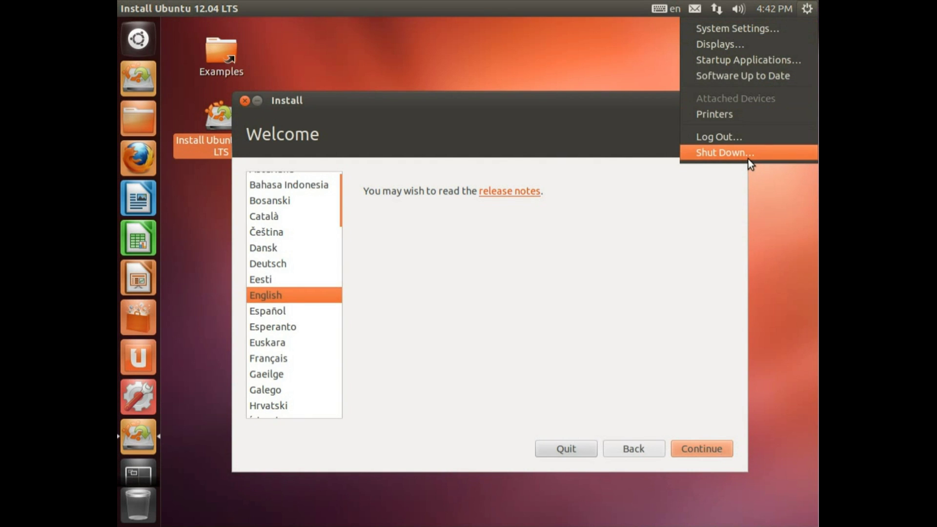
pyautogui.click(674, 398)
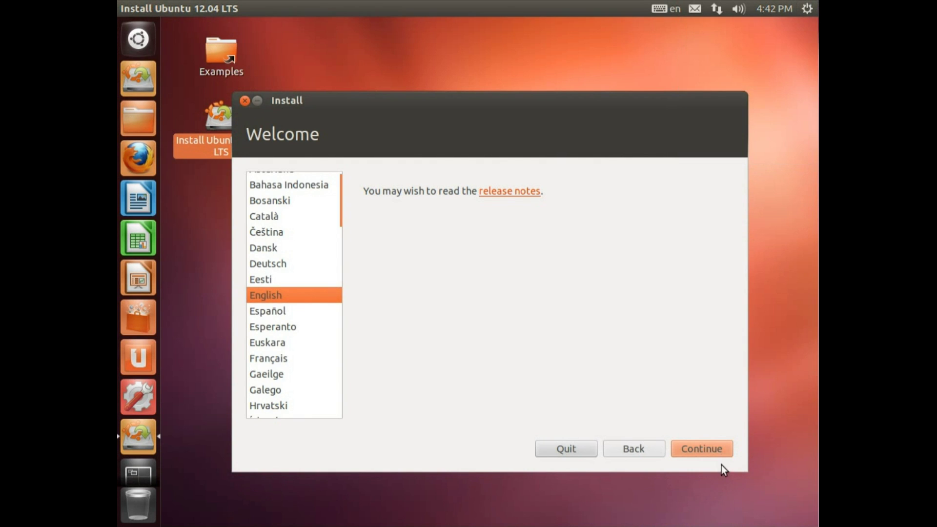
pyautogui.click(714, 453)
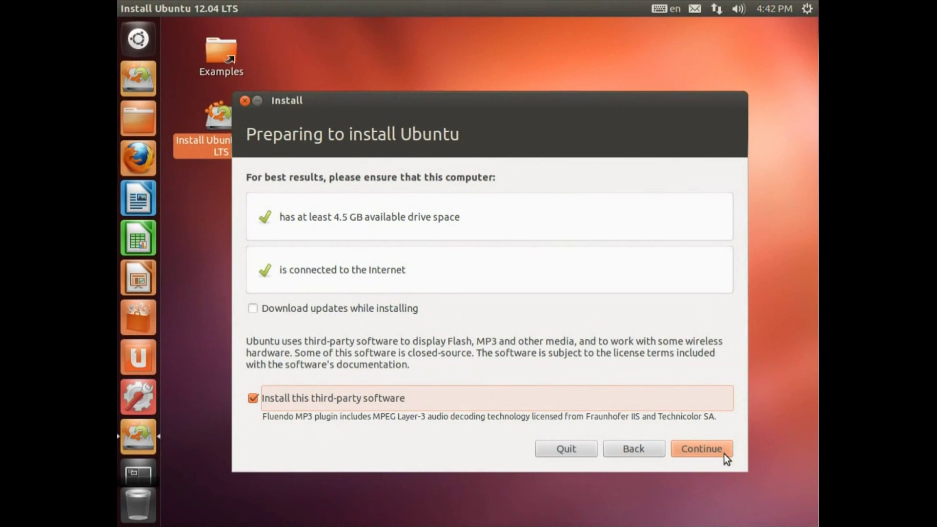
# Continue past the Preparing to install Ubuntu checks
pyautogui.click(715, 453)
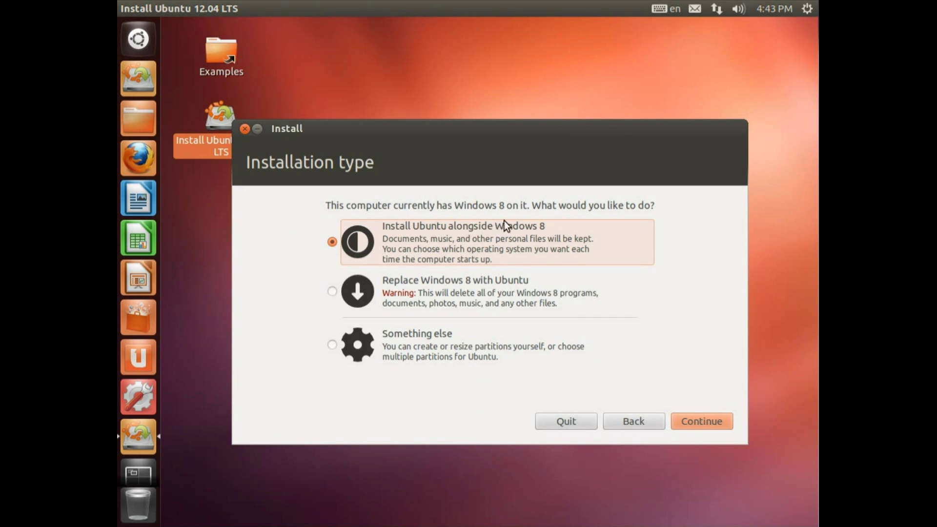
# Review the install options, pick 'Install Ubuntu alongside Windows 8', and proceed to drive allocation
pyautogui.click(451, 294)
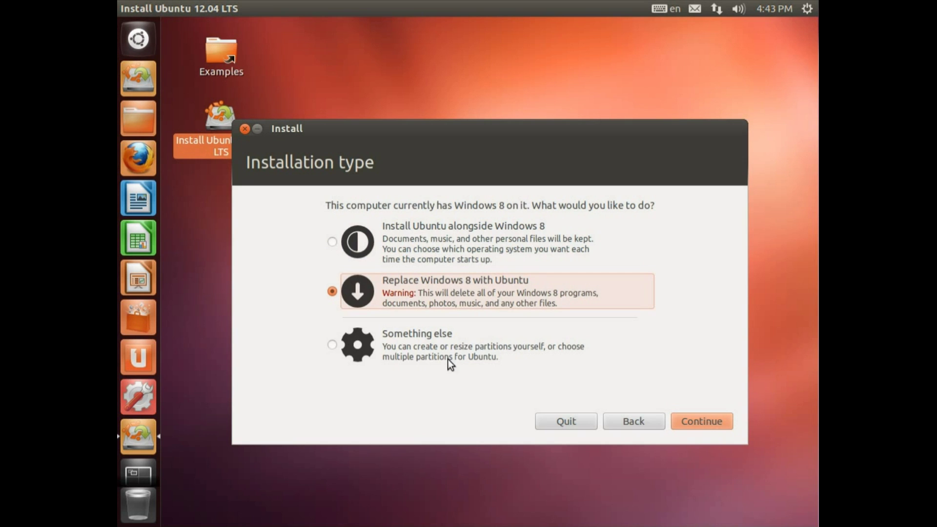
pyautogui.click(497, 338)
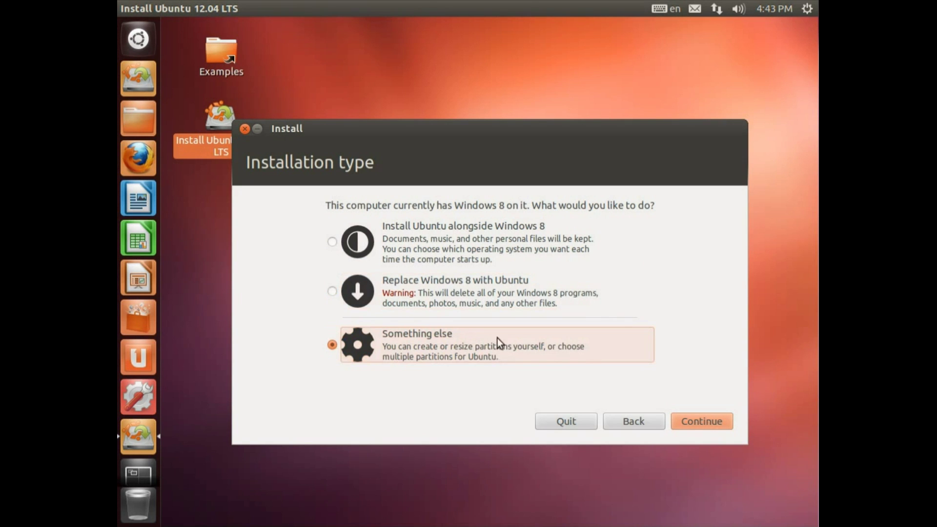
pyautogui.click(453, 262)
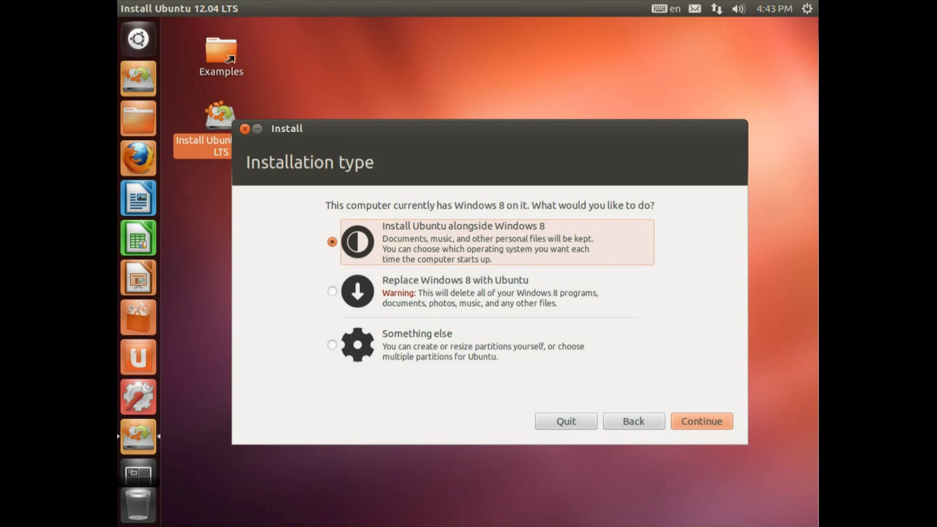
pyautogui.click(703, 423)
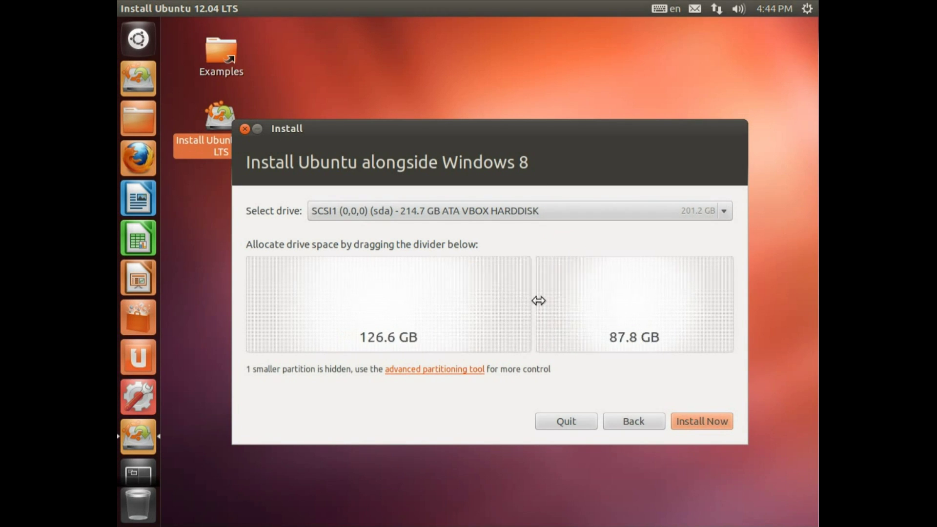
# Drag the partition divider to a 144.2 GB / 70.1 GB split and choose Install Now
pyautogui.moveTo(539, 300); pyautogui.dragTo(703, 290)
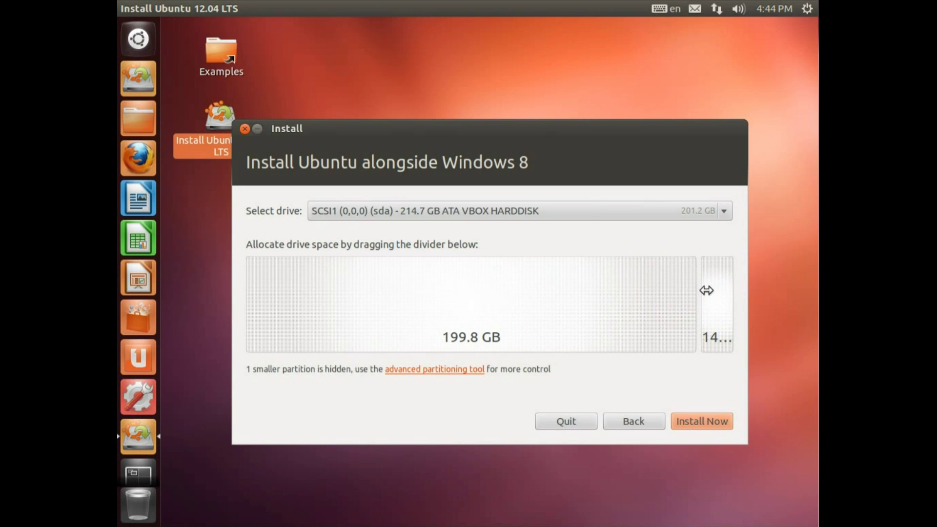
pyautogui.moveTo(706, 291); pyautogui.dragTo(574, 290)
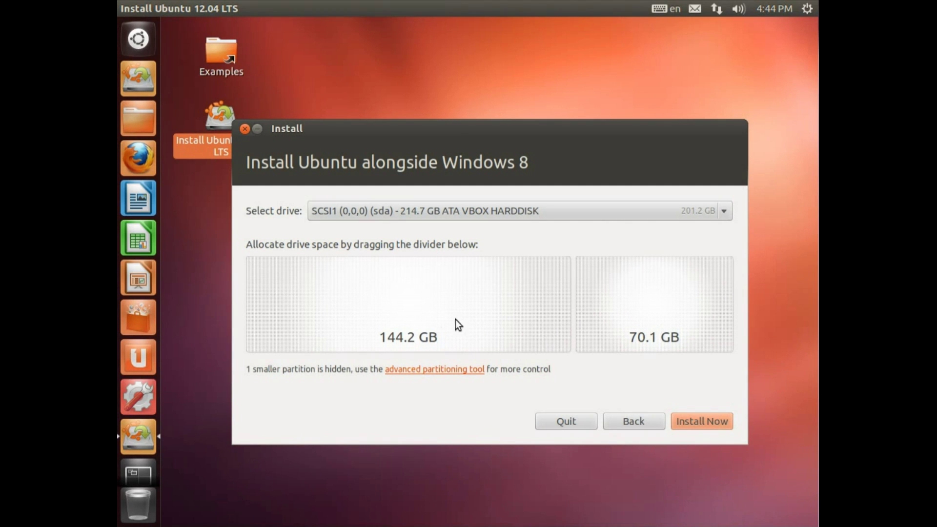
pyautogui.click(705, 422)
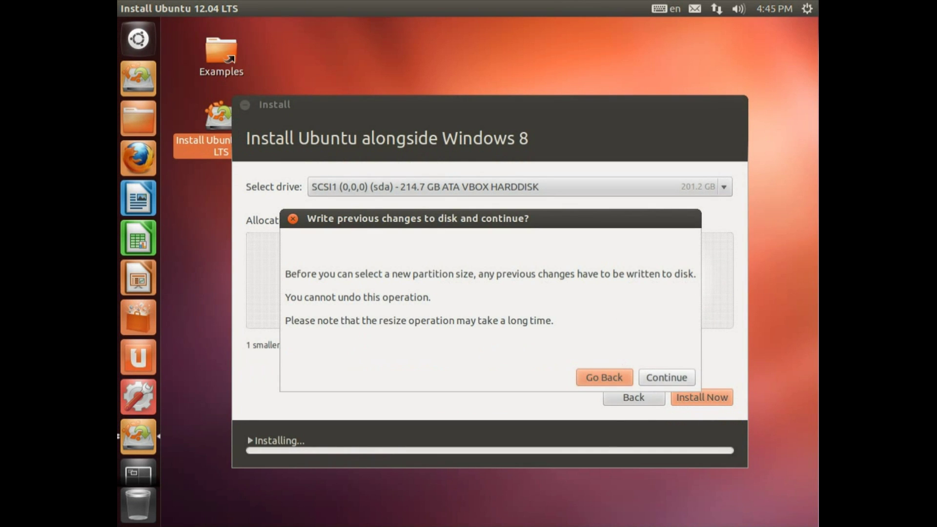
# Confirm writing the partition changes to disk and keep London as the location
pyautogui.click(673, 375)
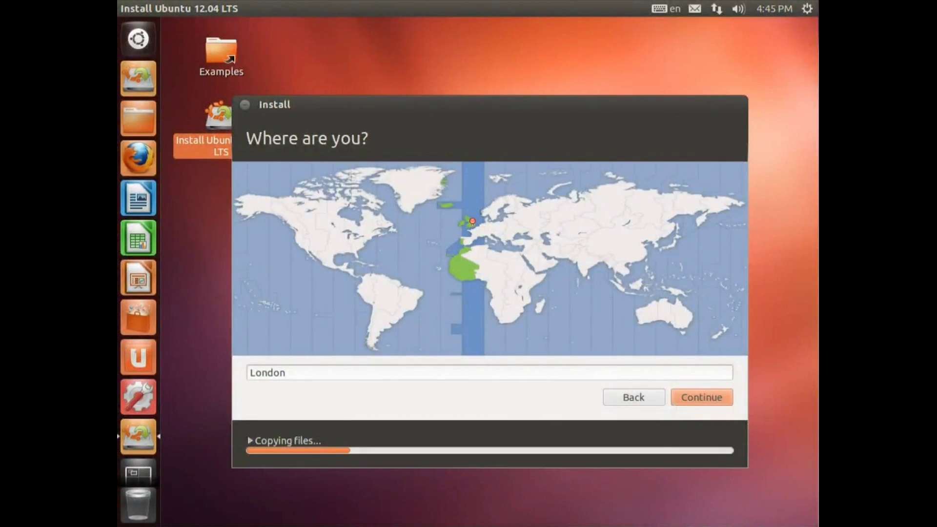
pyautogui.click(684, 399)
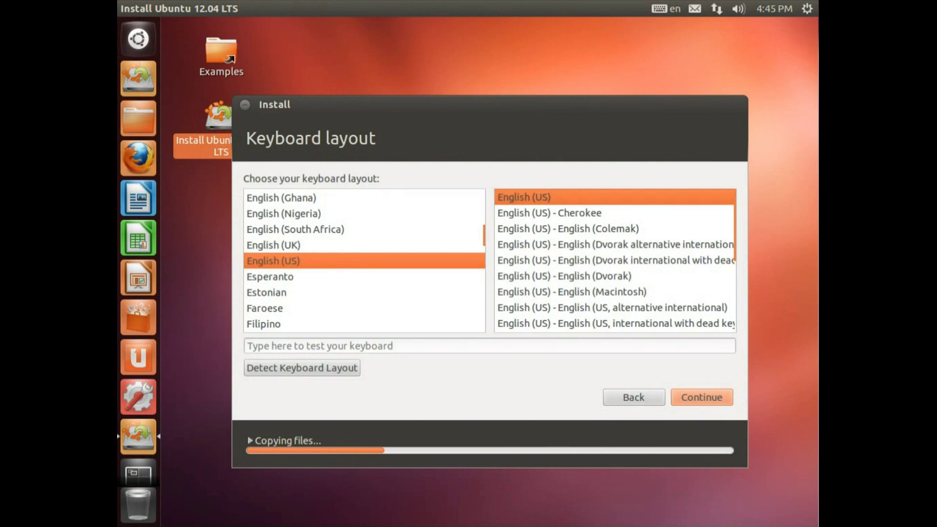
# Choose the English (UK) keyboard layout, test it by typing a £ sign, and continue
pyautogui.click(289, 245)
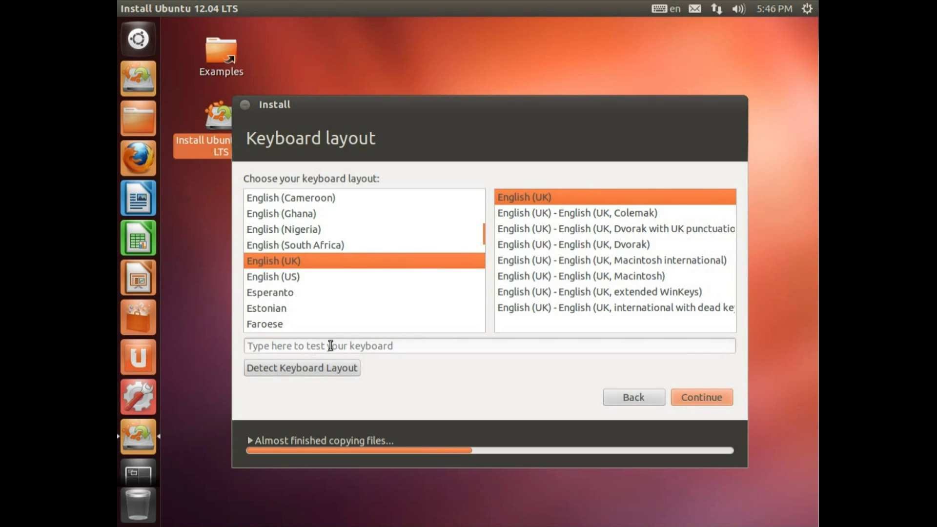
pyautogui.click(328, 346)
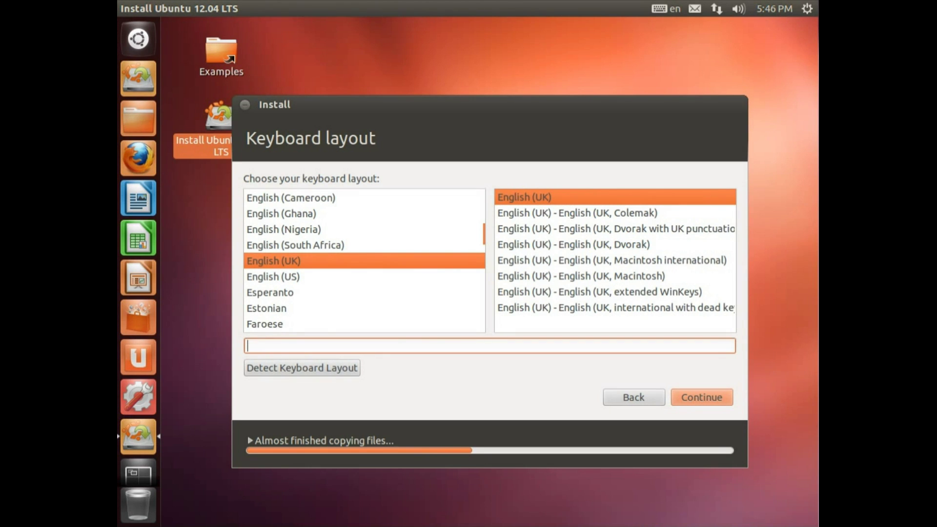
pyautogui.write('£"')
pyautogui.click(713, 393)
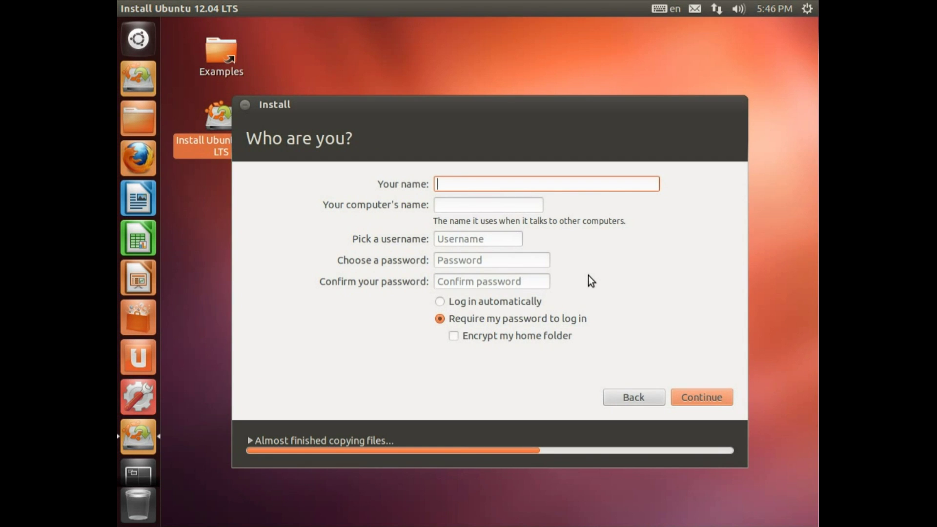
# Enter the user's name and set the computer name to Testing
pyautogui.write('Quids')
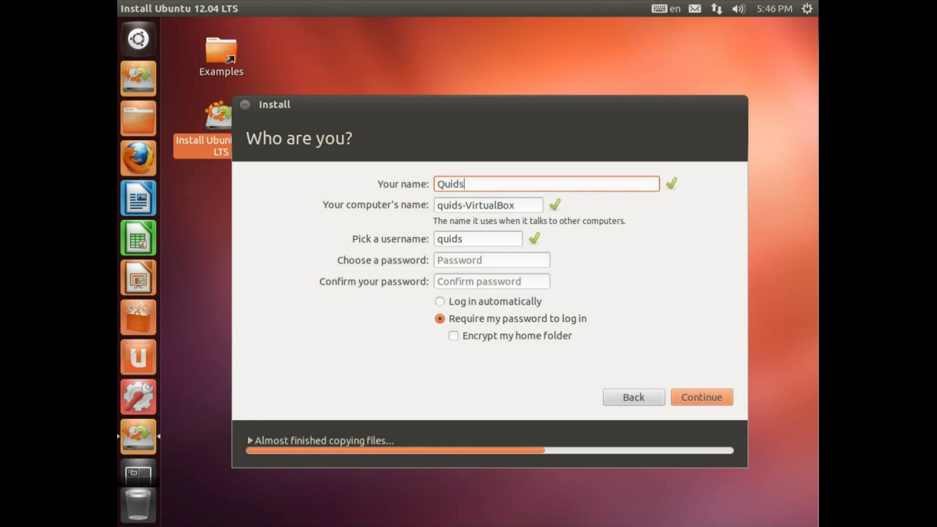
pyautogui.press('Tab')
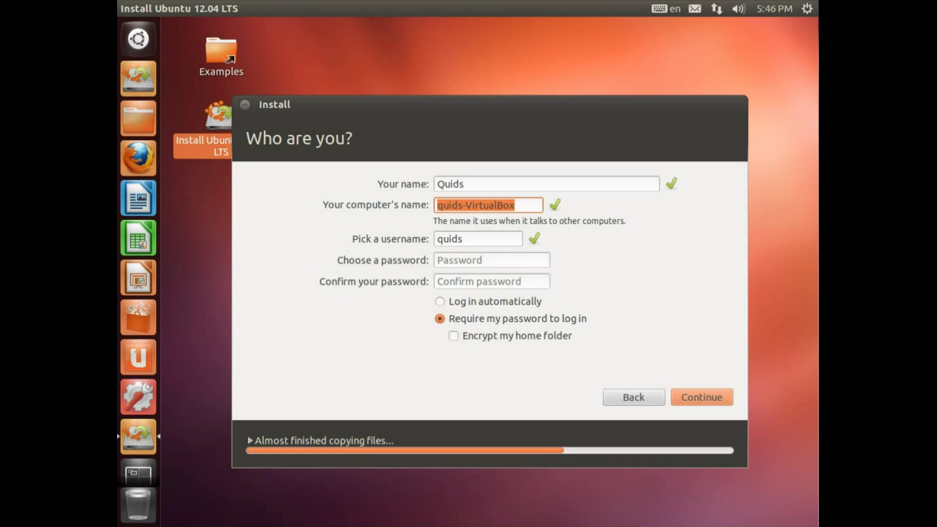
pyautogui.write('Te')
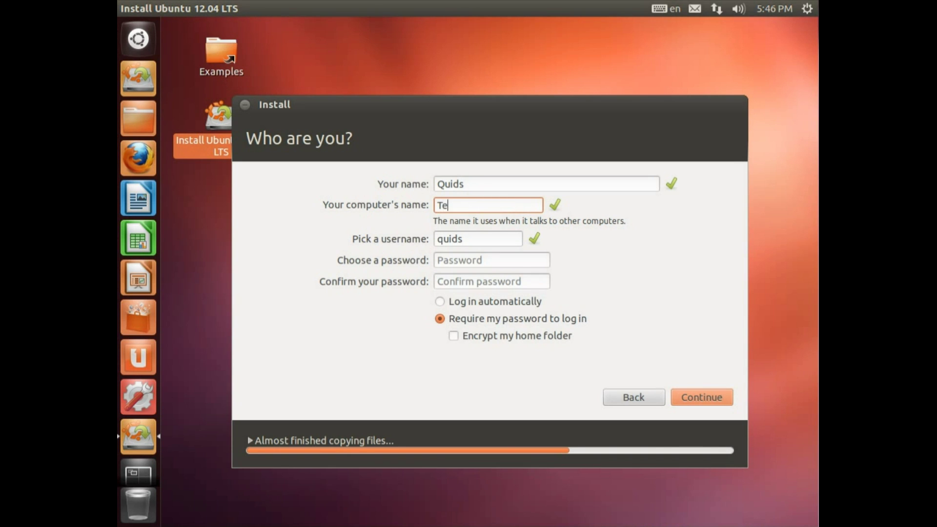
pyautogui.write('sting')
pyautogui.press('Tab')
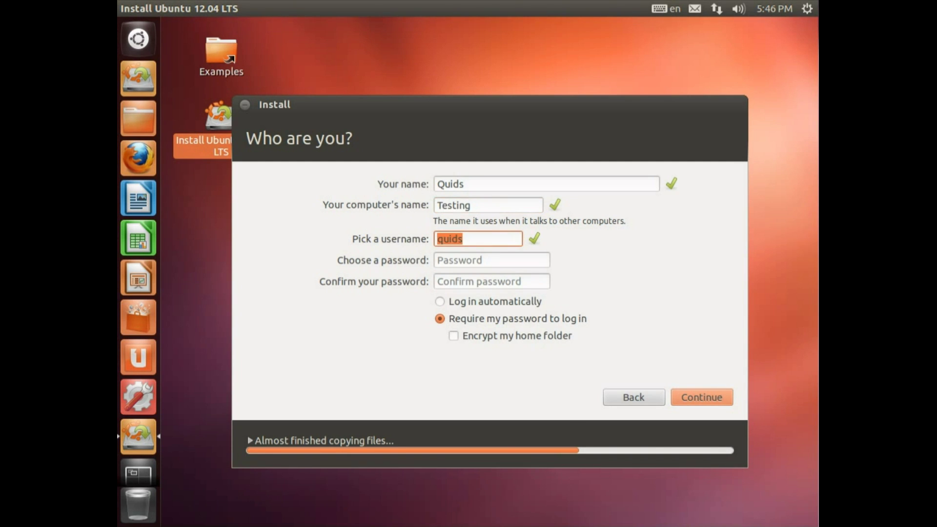
# Type and confirm the account password, enable automatic login, and accept the account details
pyautogui.click(492, 260)
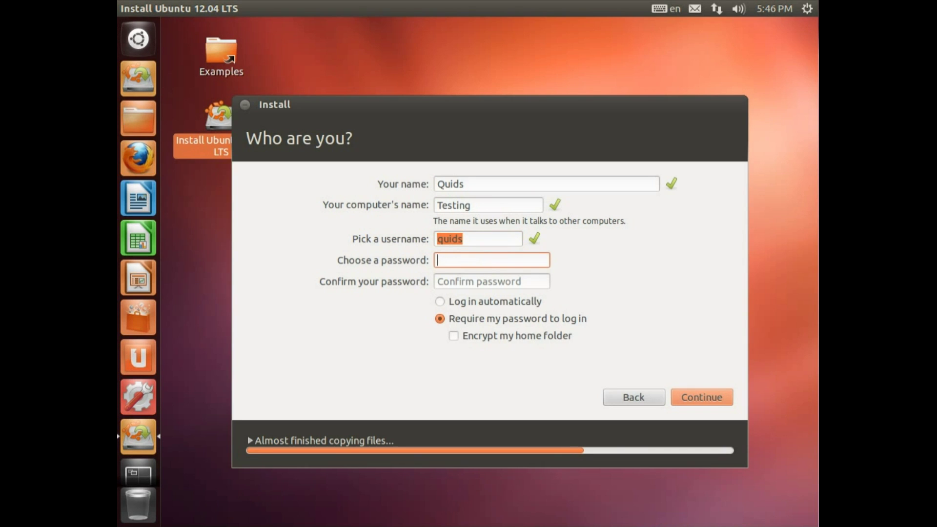
pyautogui.write('testing12')
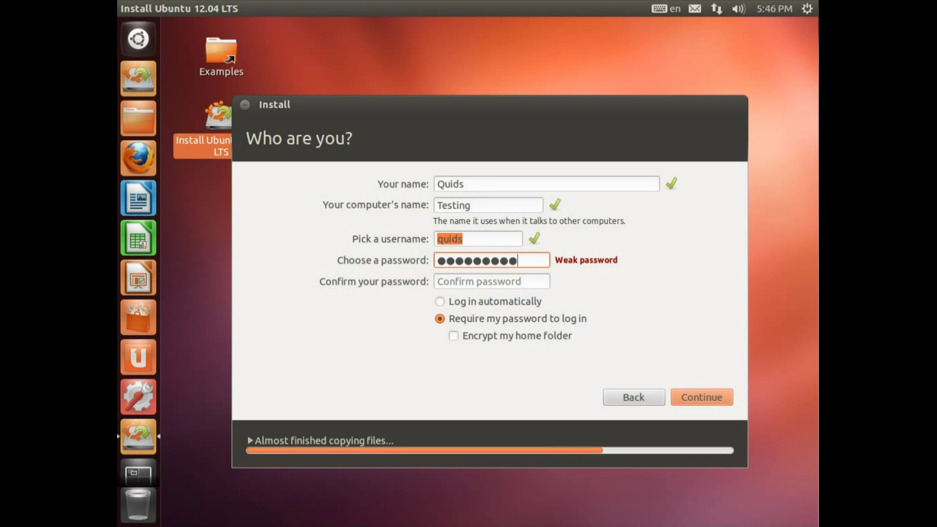
pyautogui.write('12')
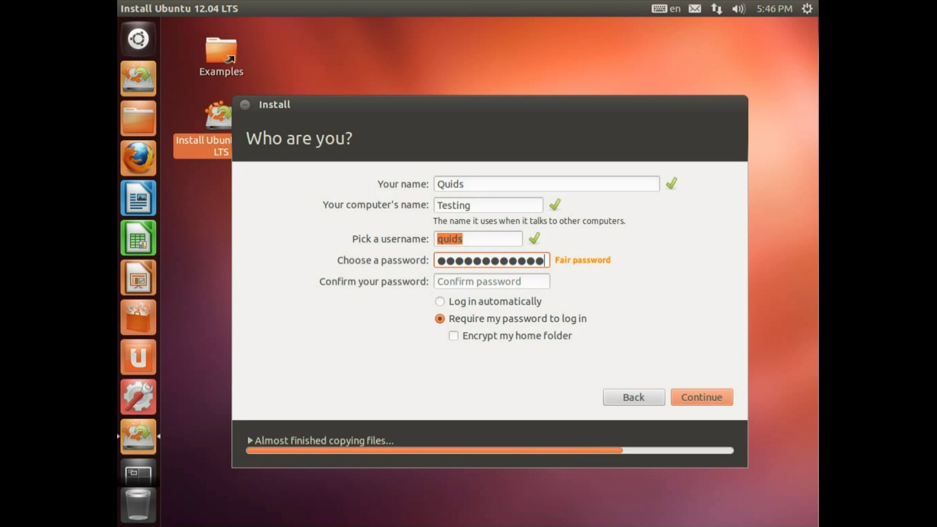
pyautogui.write('34')
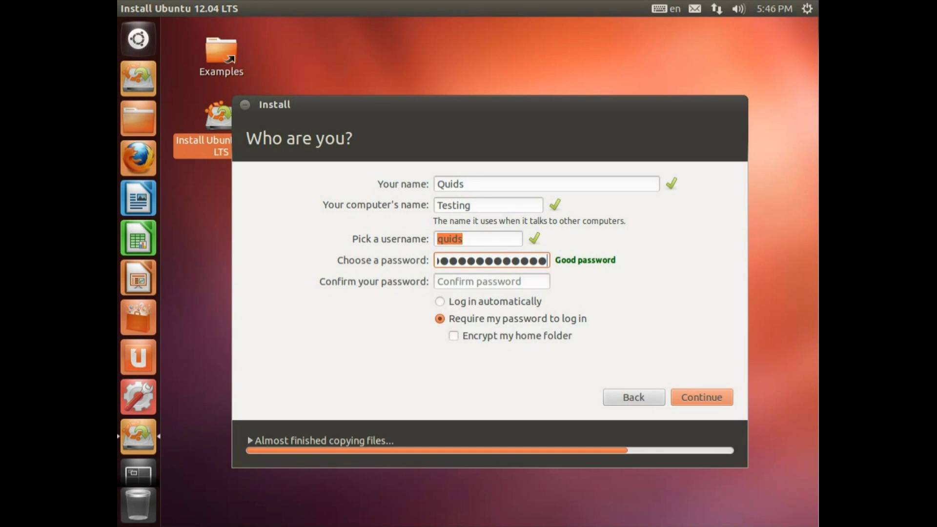
pyautogui.hotkey('ctrl', 'a')
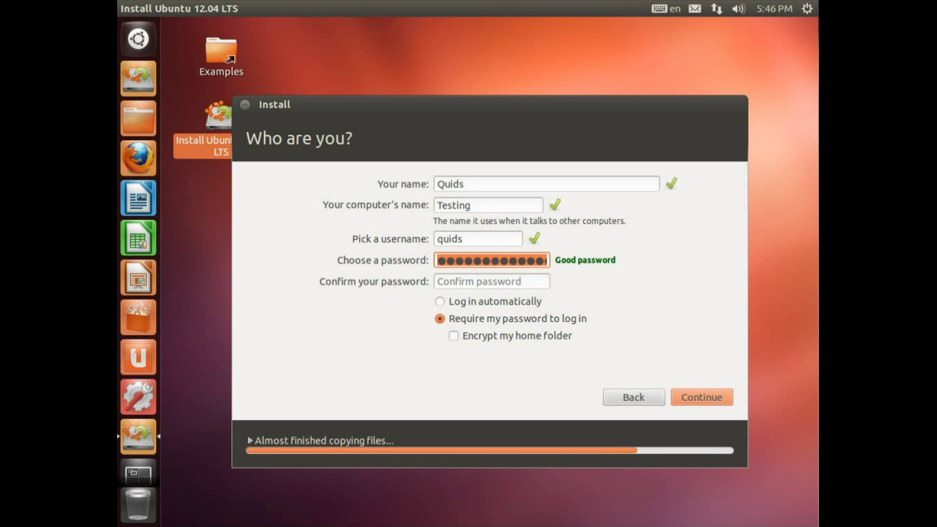
pyautogui.write('password1')
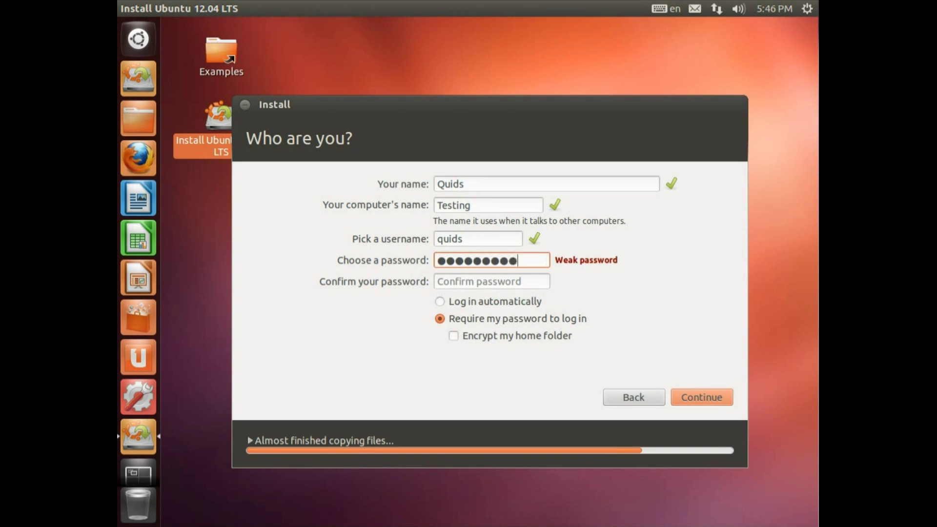
pyautogui.press('Tab')
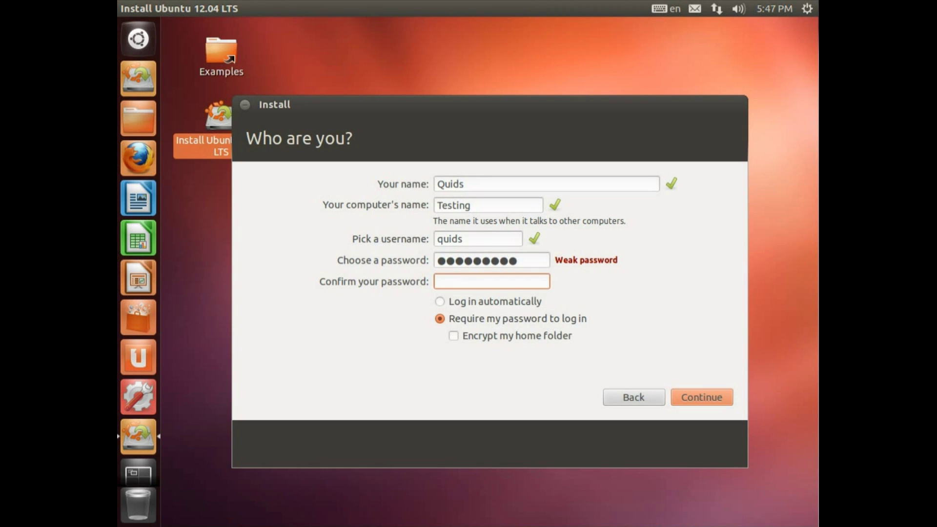
pyautogui.write('password1')
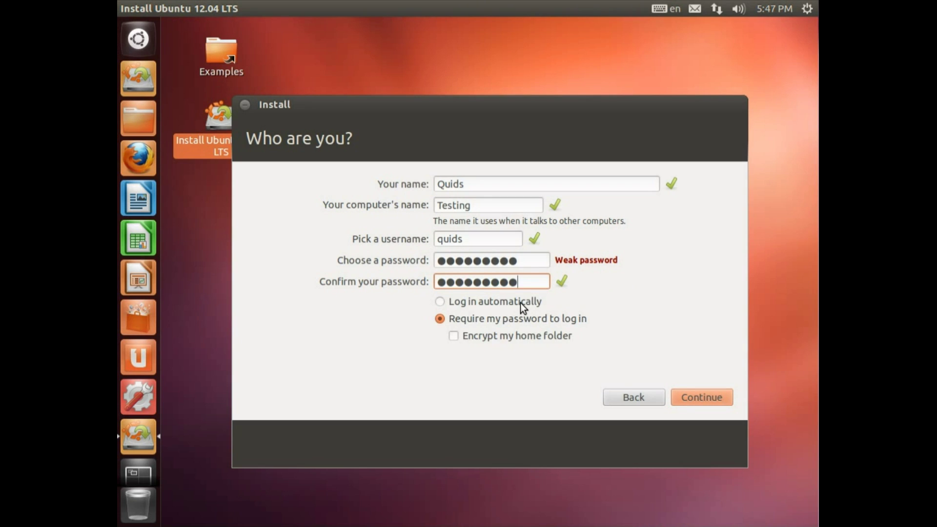
pyautogui.click(520, 302)
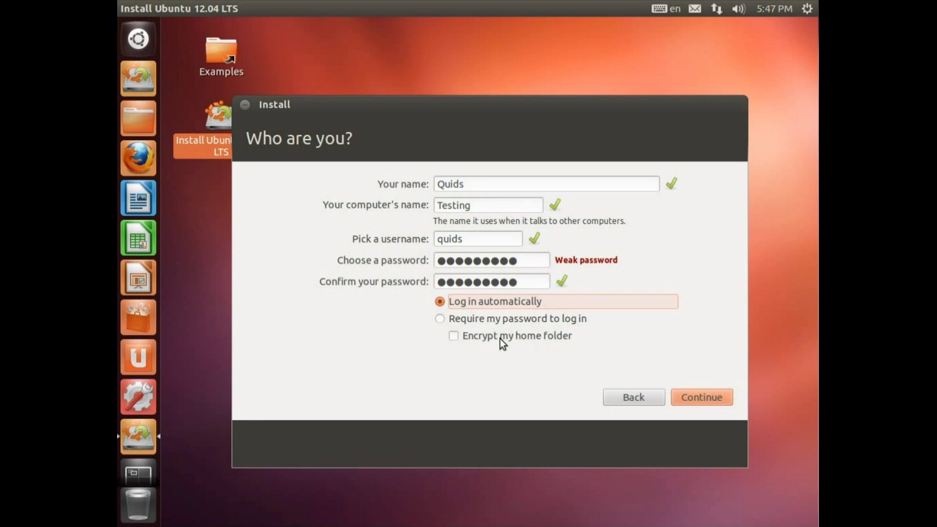
pyautogui.click(709, 400)
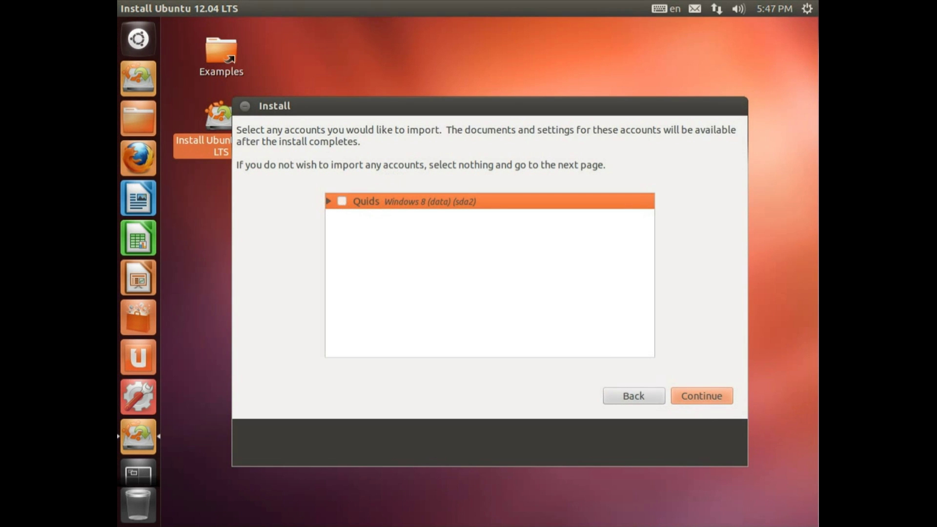
# Skip importing Windows accounts to begin installing, then advance through every feature slide
pyautogui.click(702, 399)
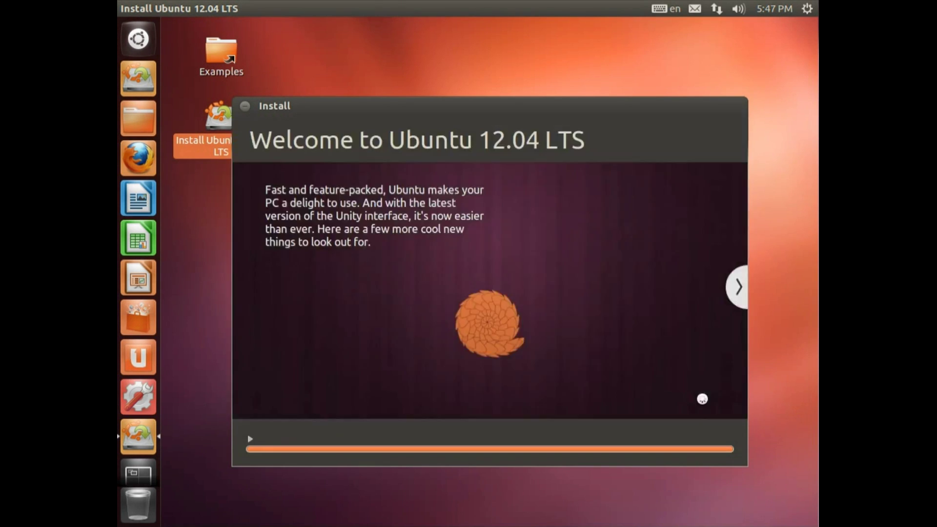
pyautogui.click(741, 286)
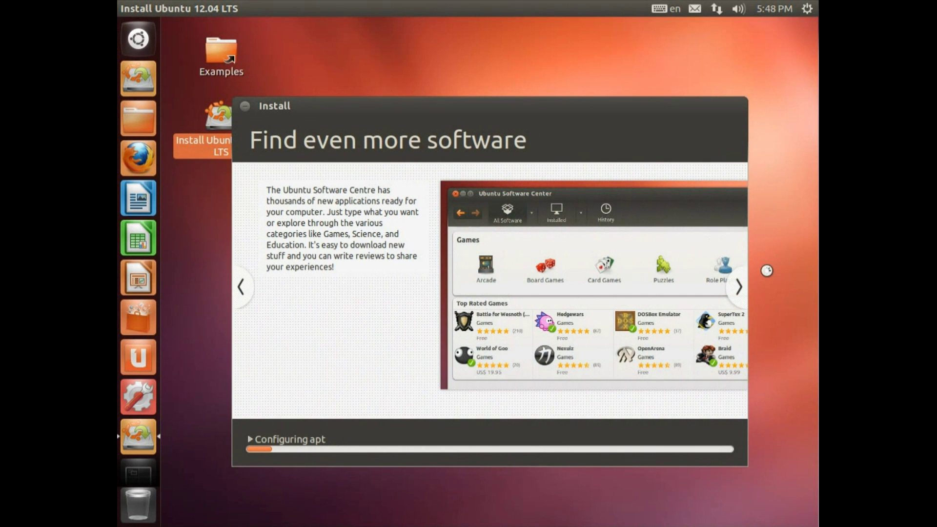
pyautogui.click(741, 288)
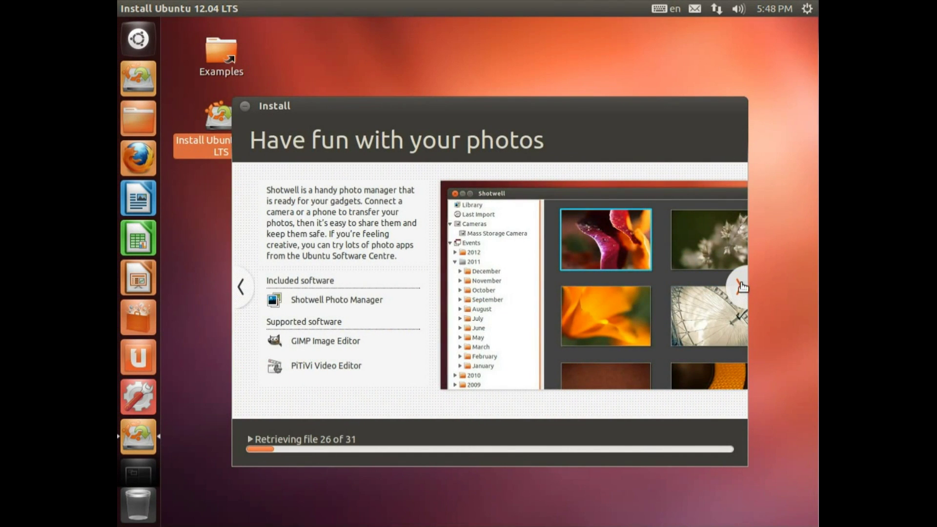
pyautogui.click(741, 288)
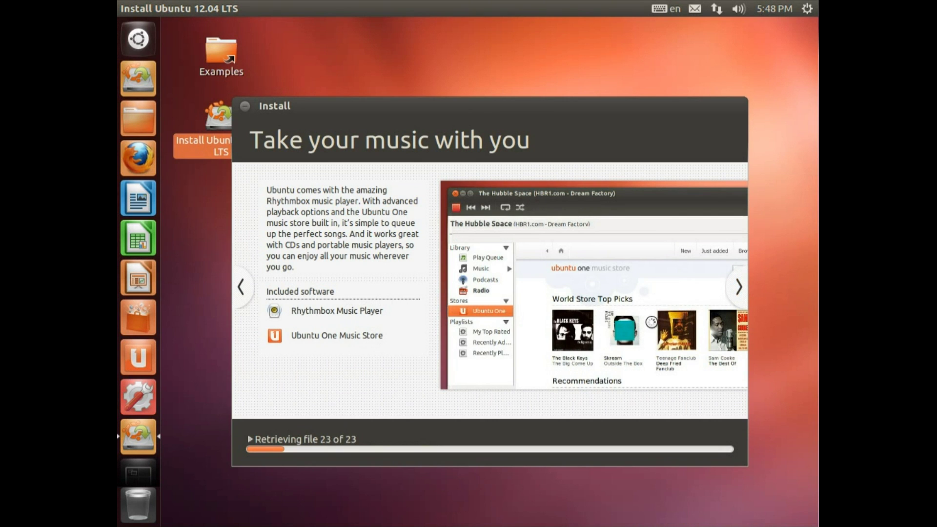
pyautogui.click(740, 287)
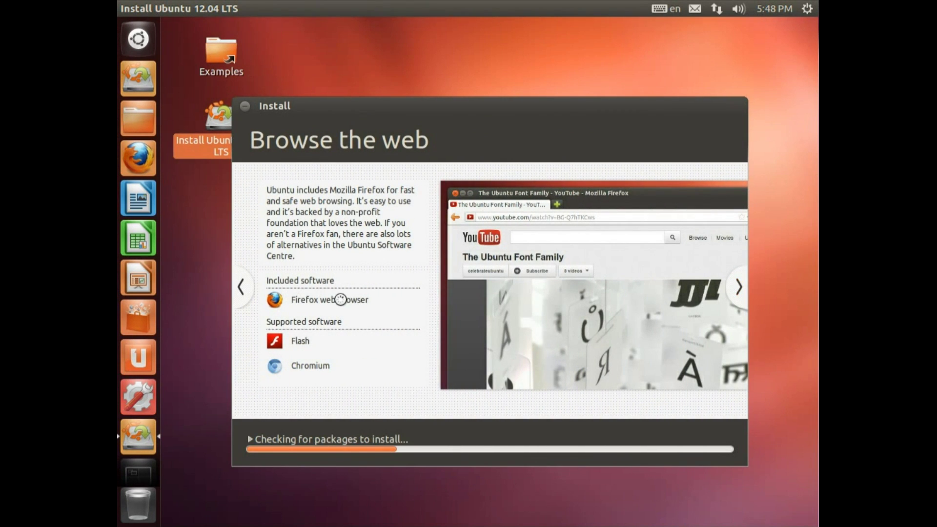
pyautogui.click(739, 289)
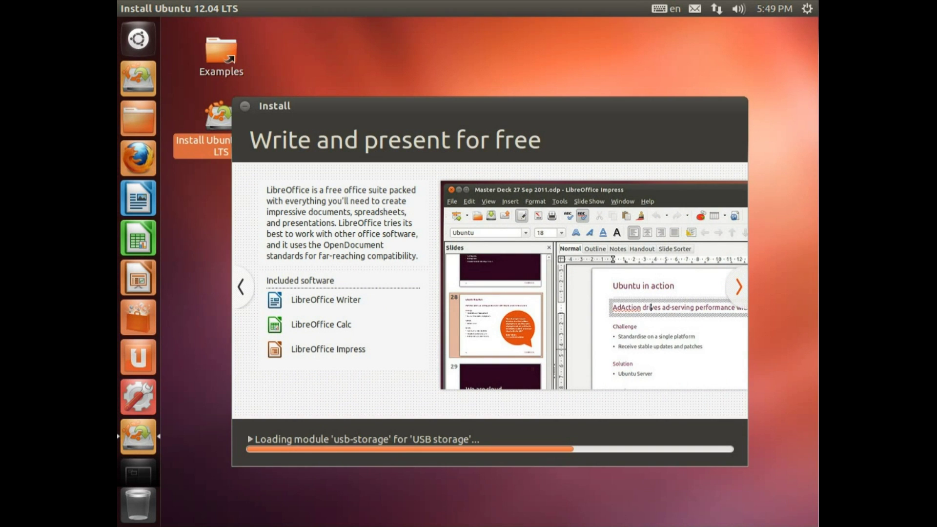
pyautogui.click(741, 288)
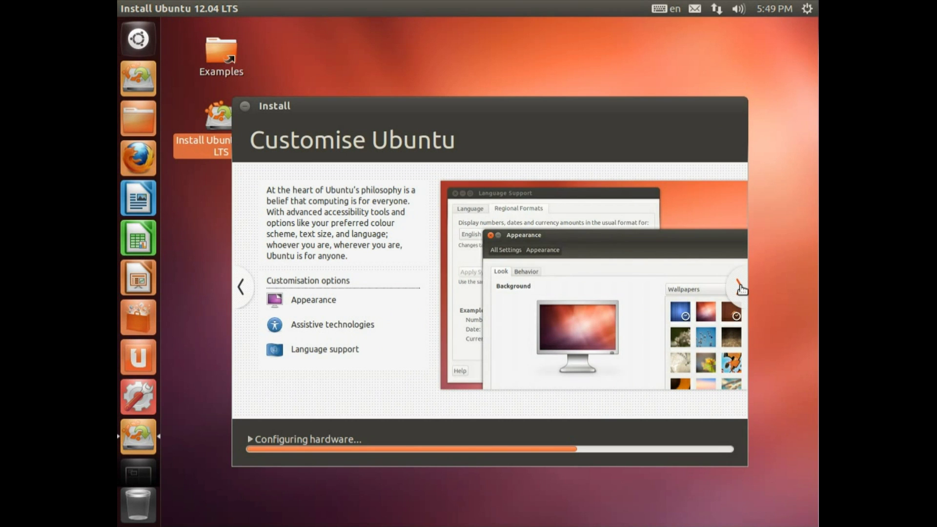
pyautogui.click(742, 288)
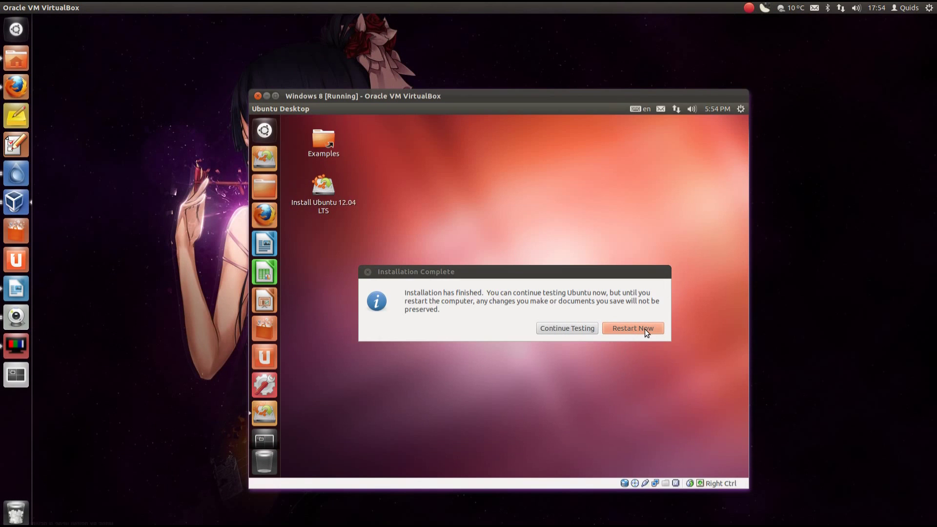
# Restart the finished install, confirm media removal, and browse the GRUB Ubuntu and Windows 8 entries
pyautogui.click(646, 329)
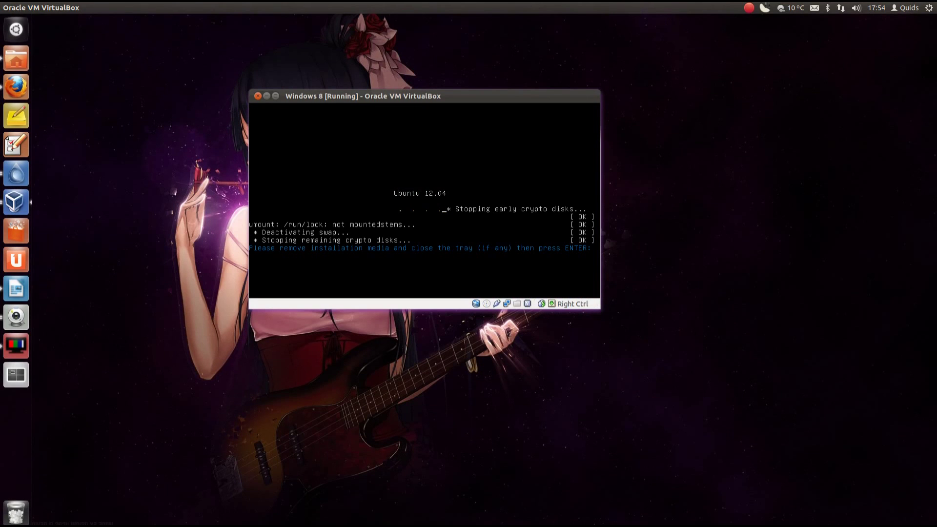
pyautogui.press('Return')
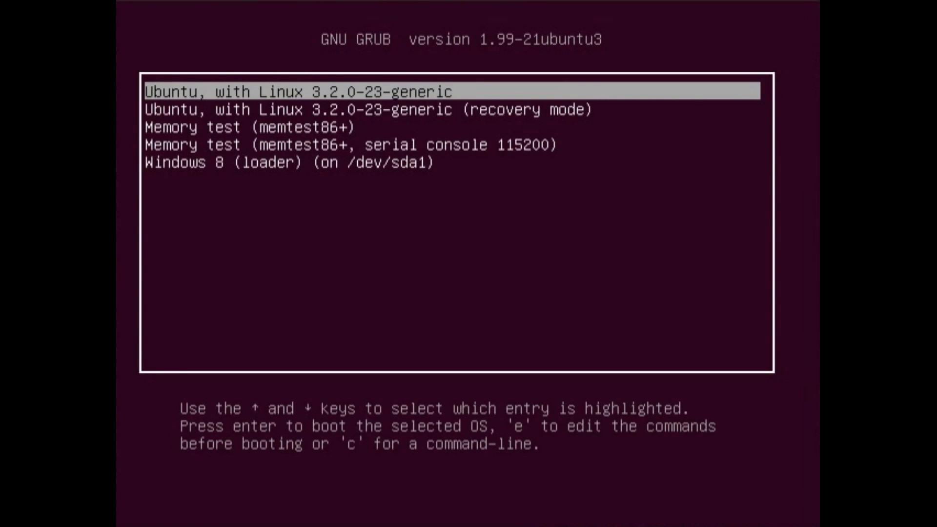
pyautogui.press('Down')
pyautogui.press('Down')
pyautogui.press('Down')
pyautogui.press('Down')
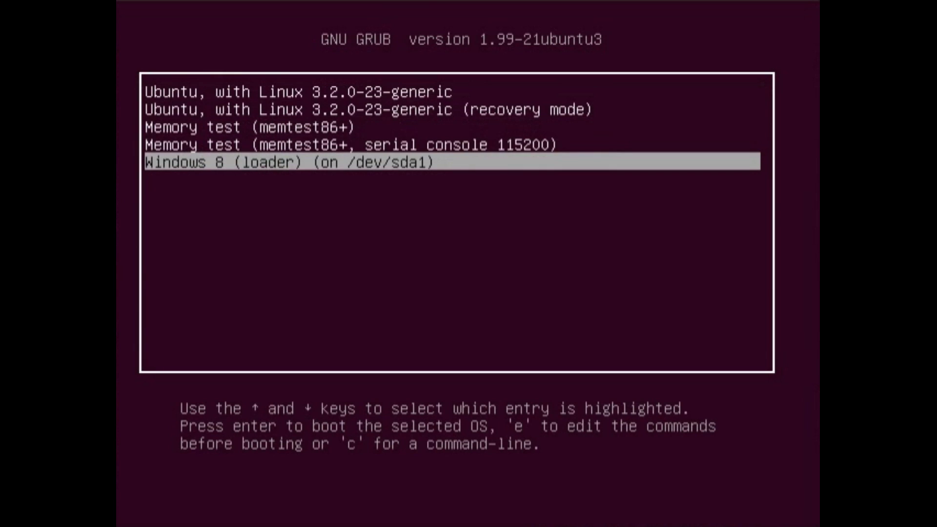
pyautogui.press('Up')
pyautogui.press('Up')
pyautogui.press('Up')
pyautogui.press('Up')
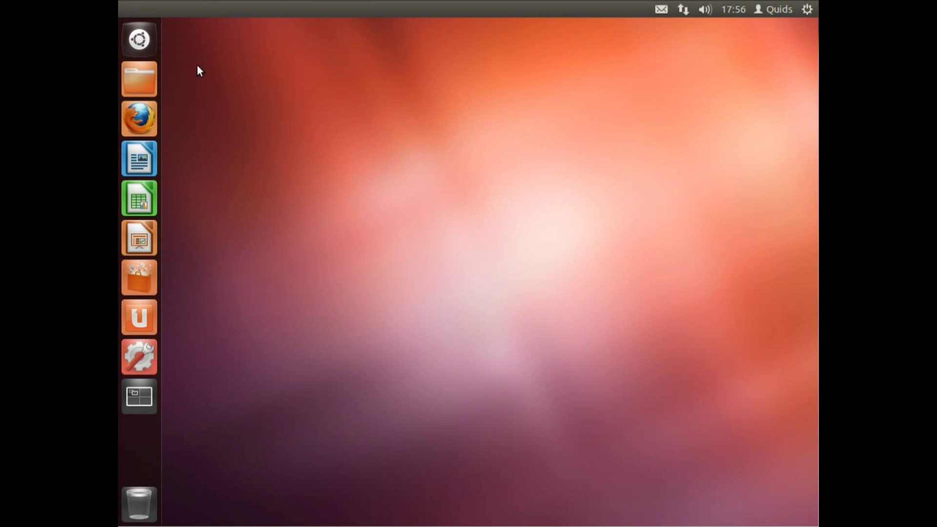
# Search the Dash for 'addit' and launch Additional Drivers
pyautogui.click(150, 46)
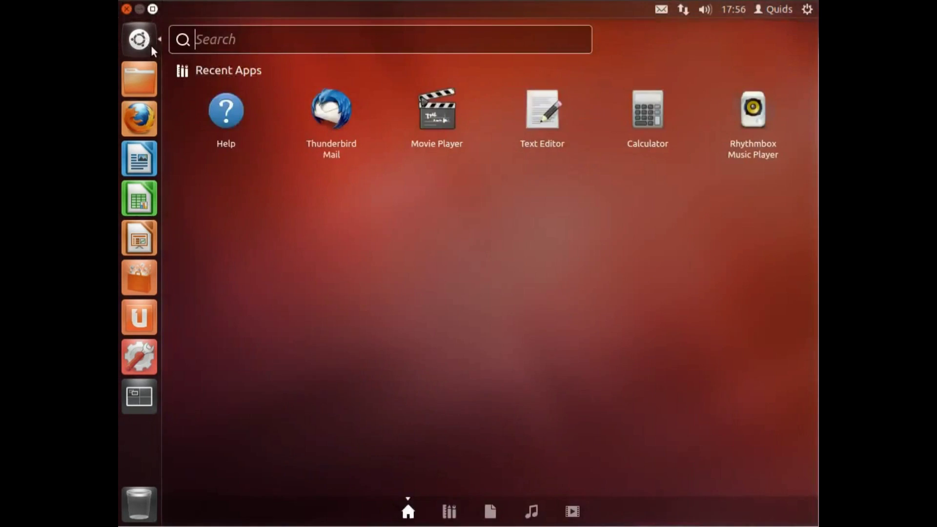
pyautogui.write('addit')
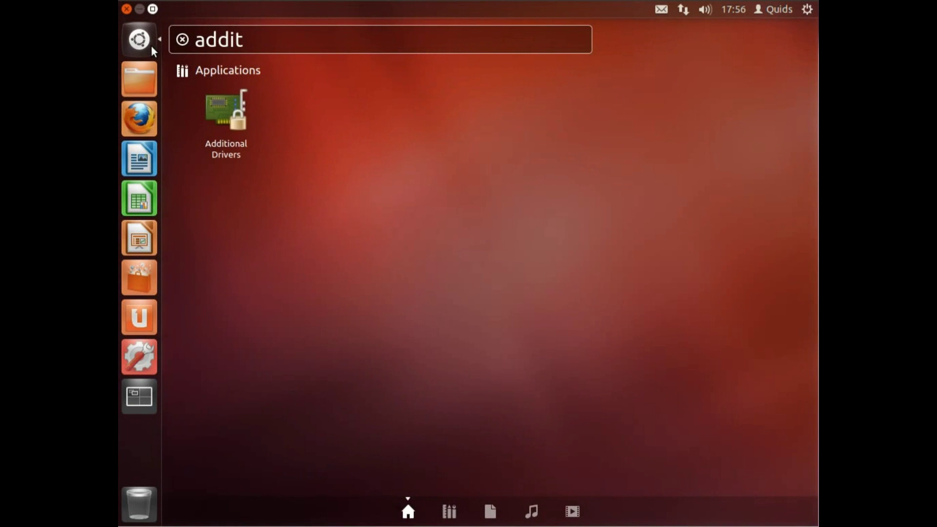
pyautogui.click(221, 101)
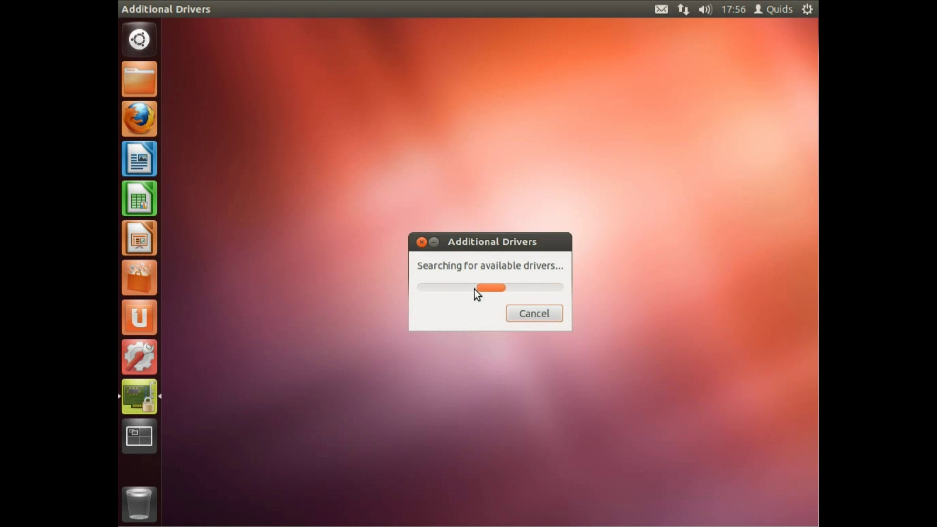
# Review and close the driver list, then choose Shut Down from the gear menu
pyautogui.press('Control_R+f')
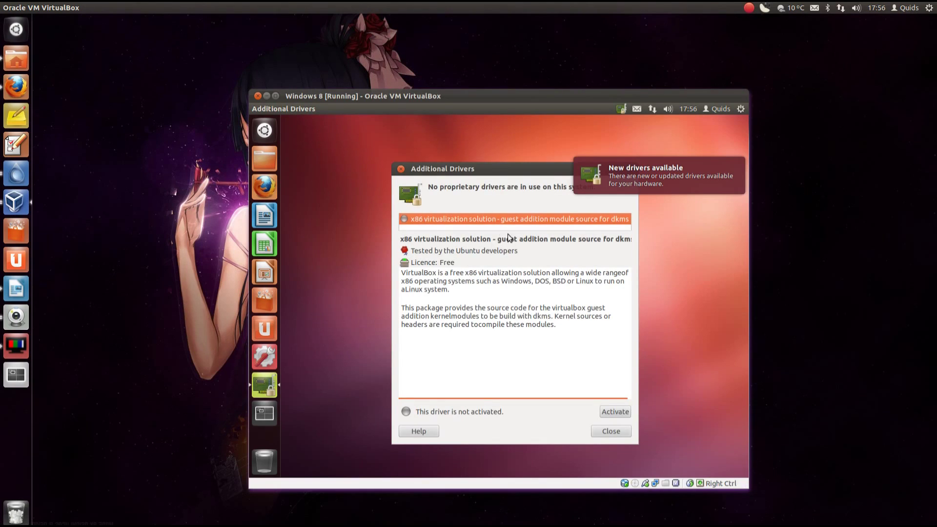
pyautogui.press('Control_R+f')
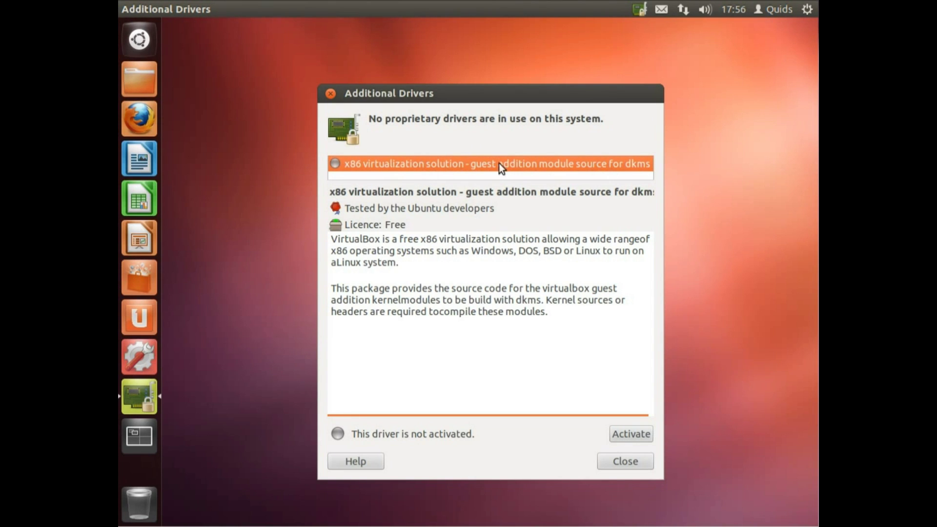
pyautogui.click(605, 462)
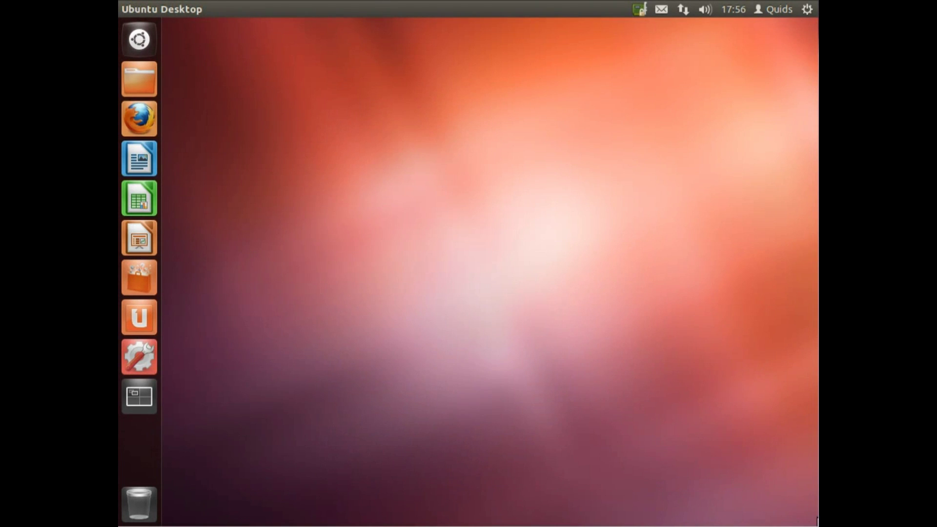
pyautogui.click(808, 9)
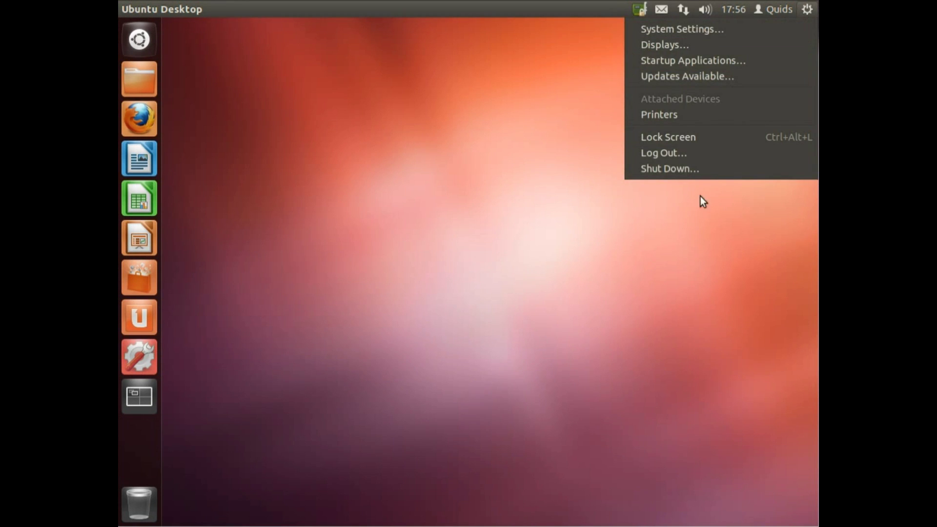
pyautogui.click(716, 168)
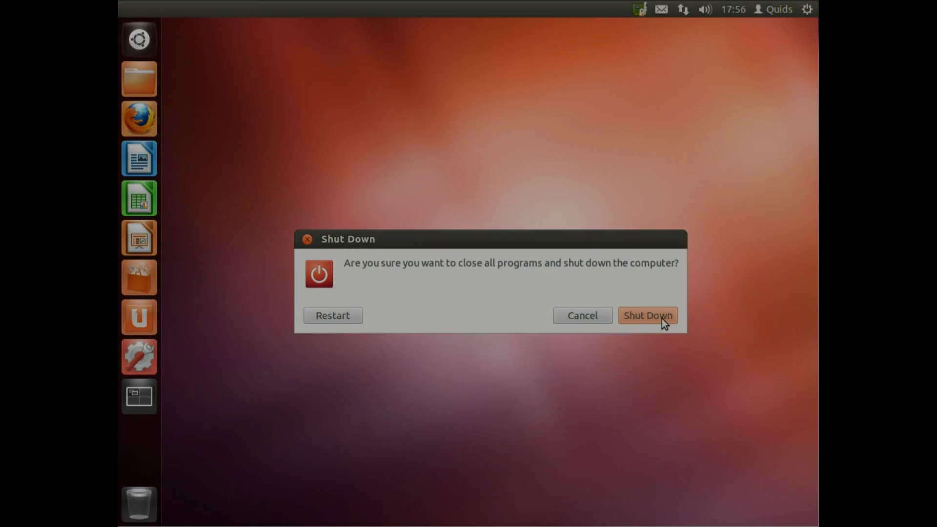